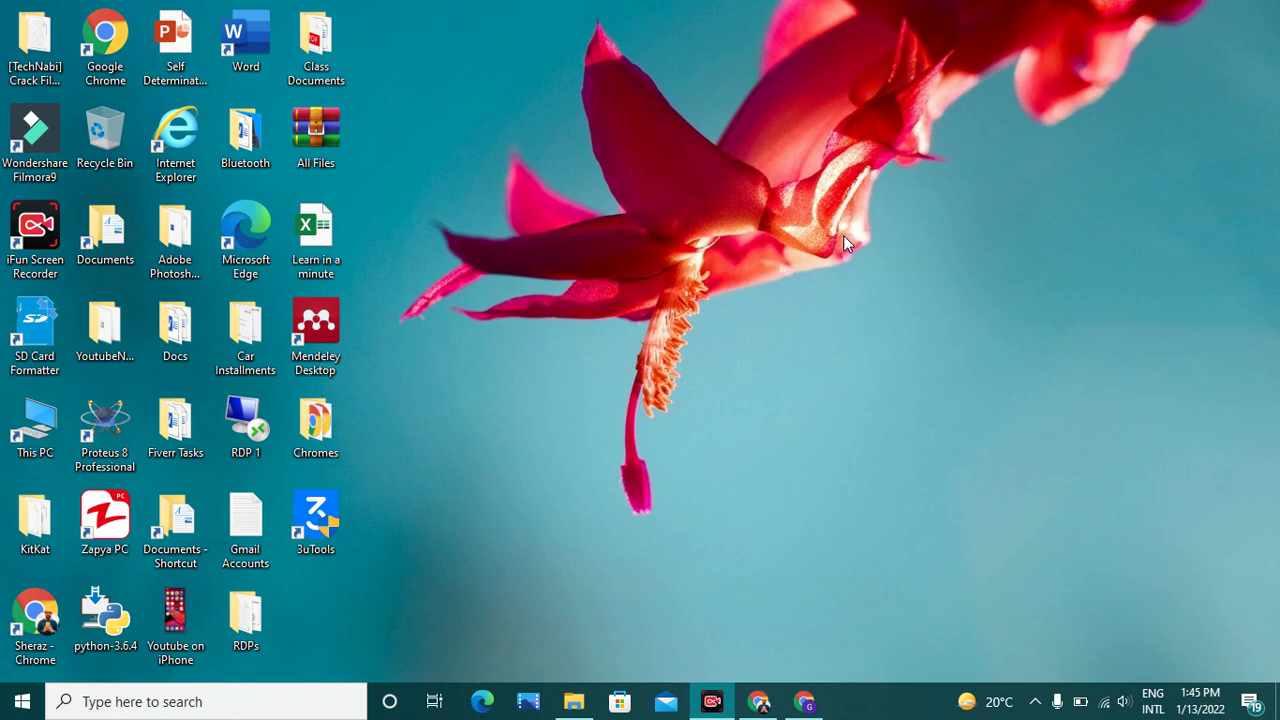
- Launch Word and open a blank document, Document1, in a maximized window
double_click(246, 46)
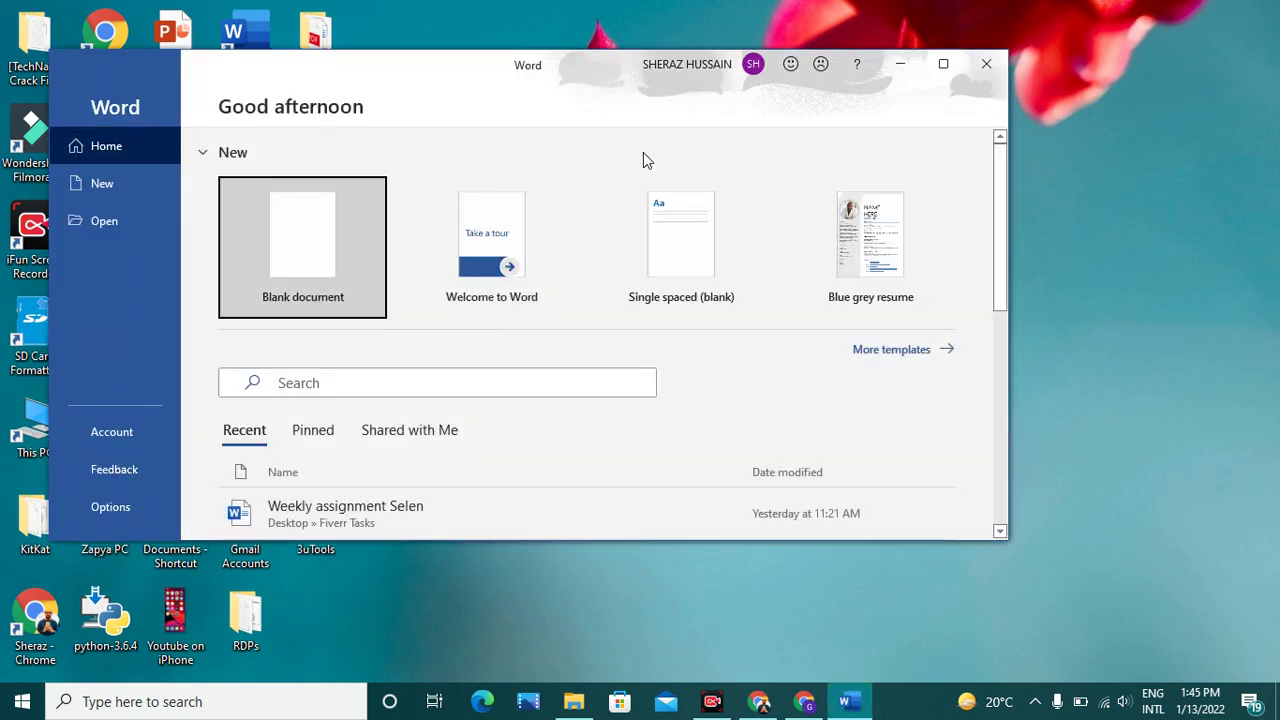
click(297, 264)
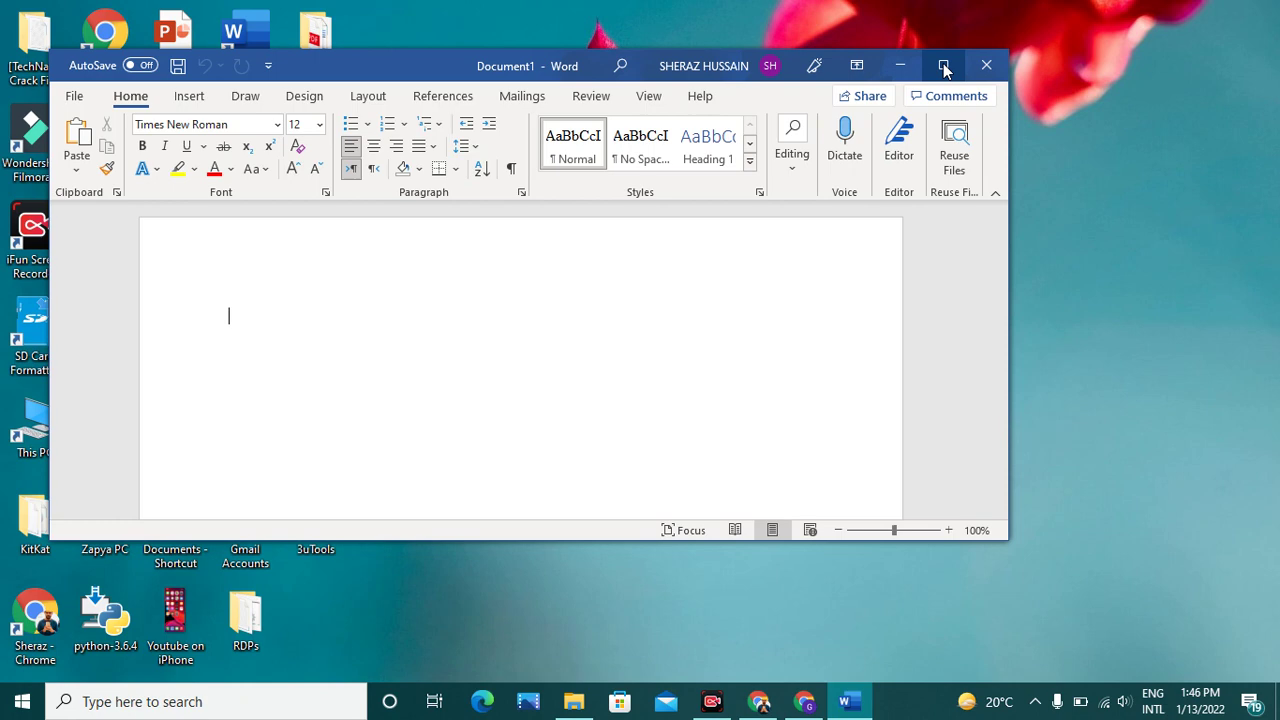
click(943, 63)
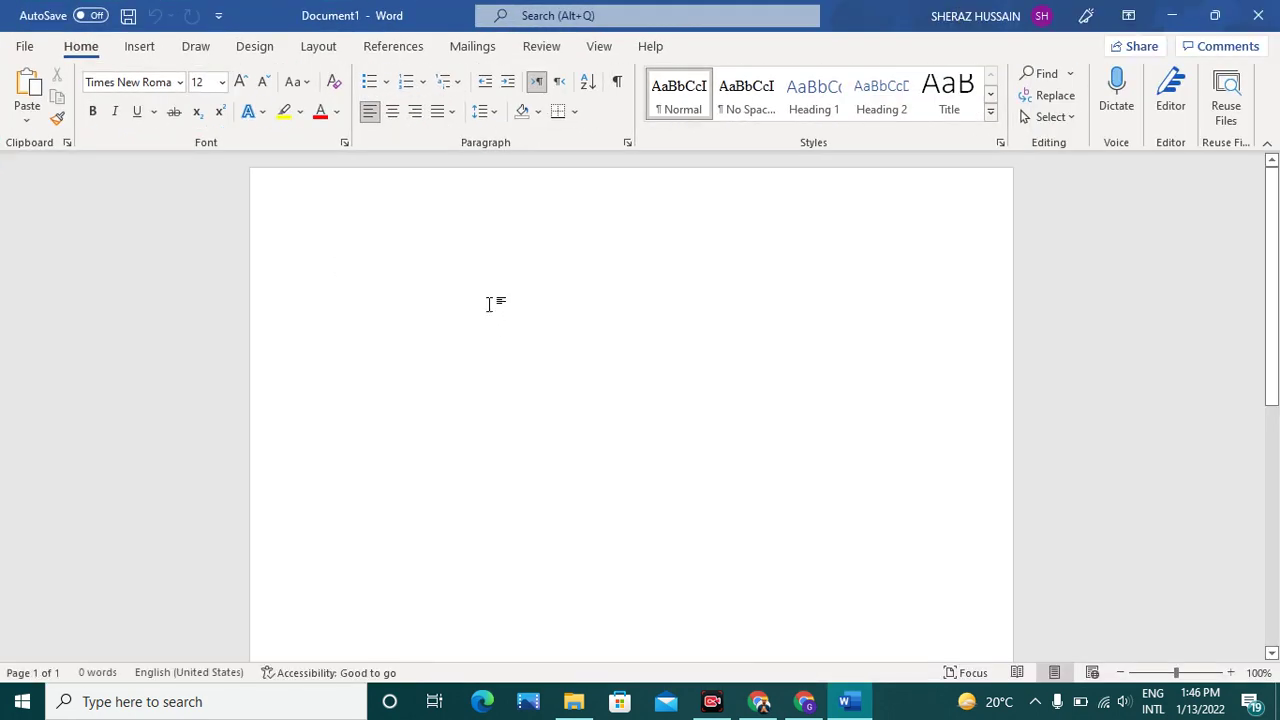
- Type the sentence 'Pollution is increasing day by day.' on the empty page
text(P)
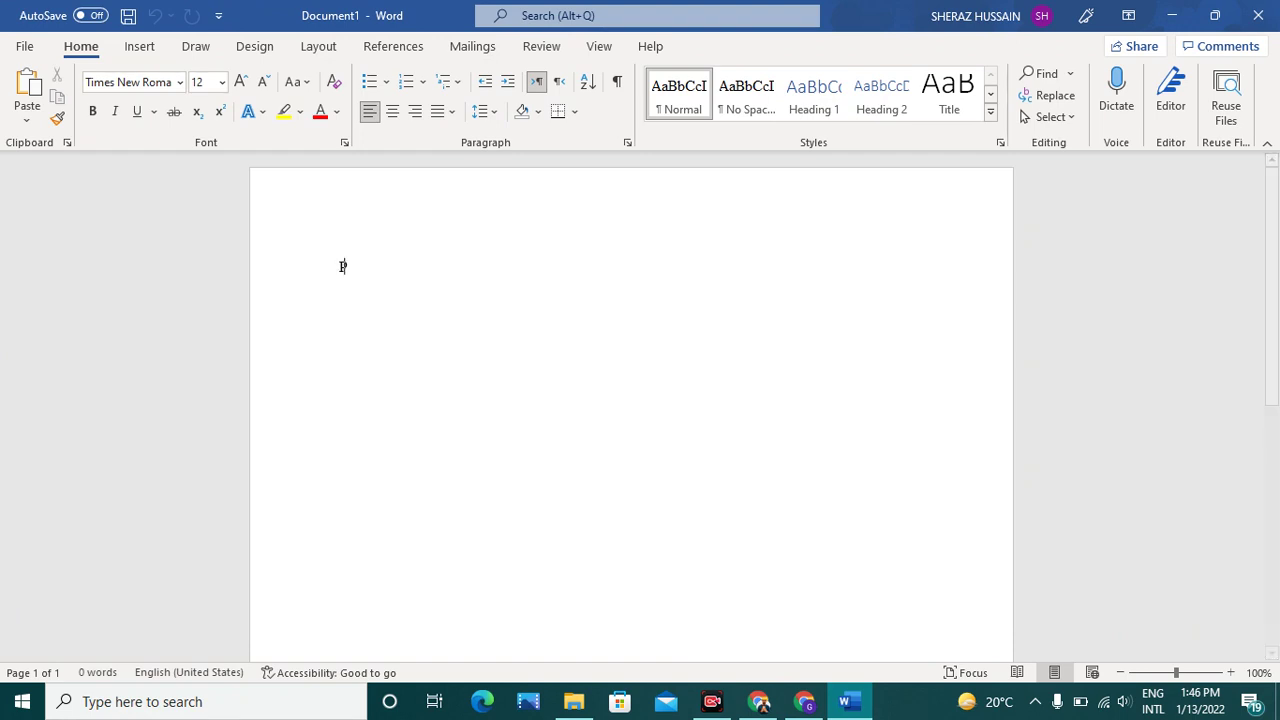
text(ollution)
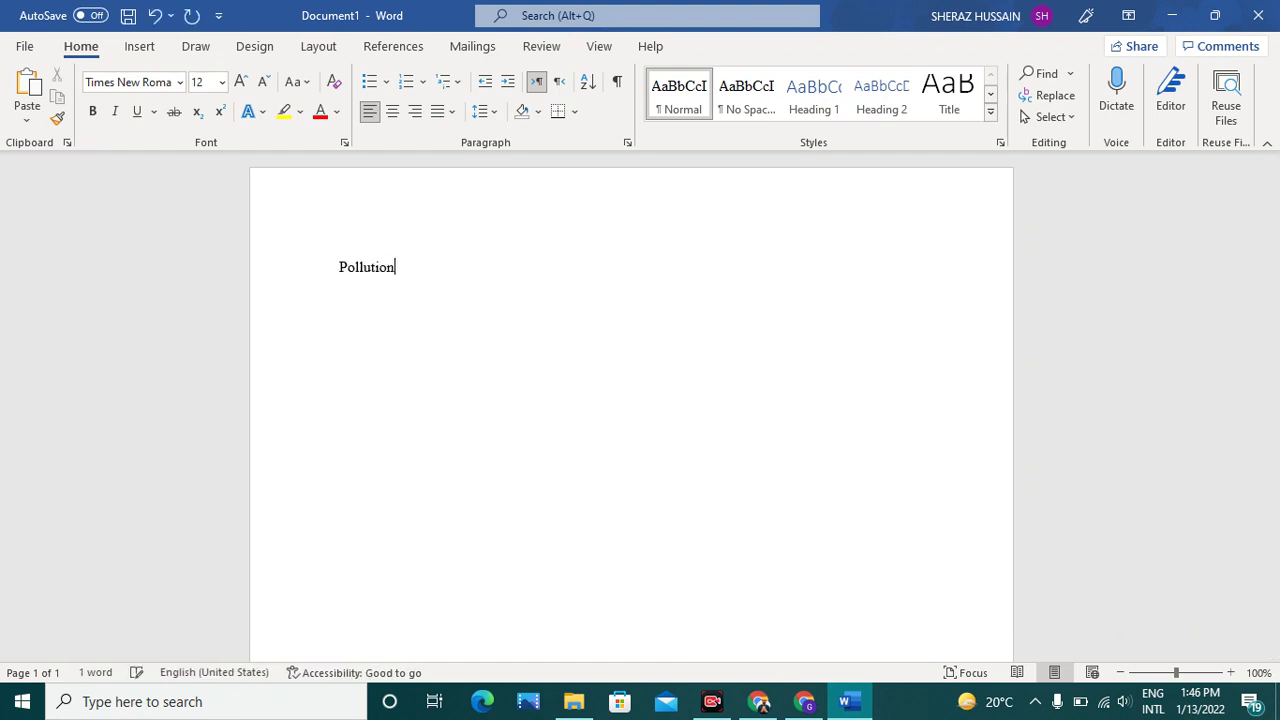
text( is icrea)
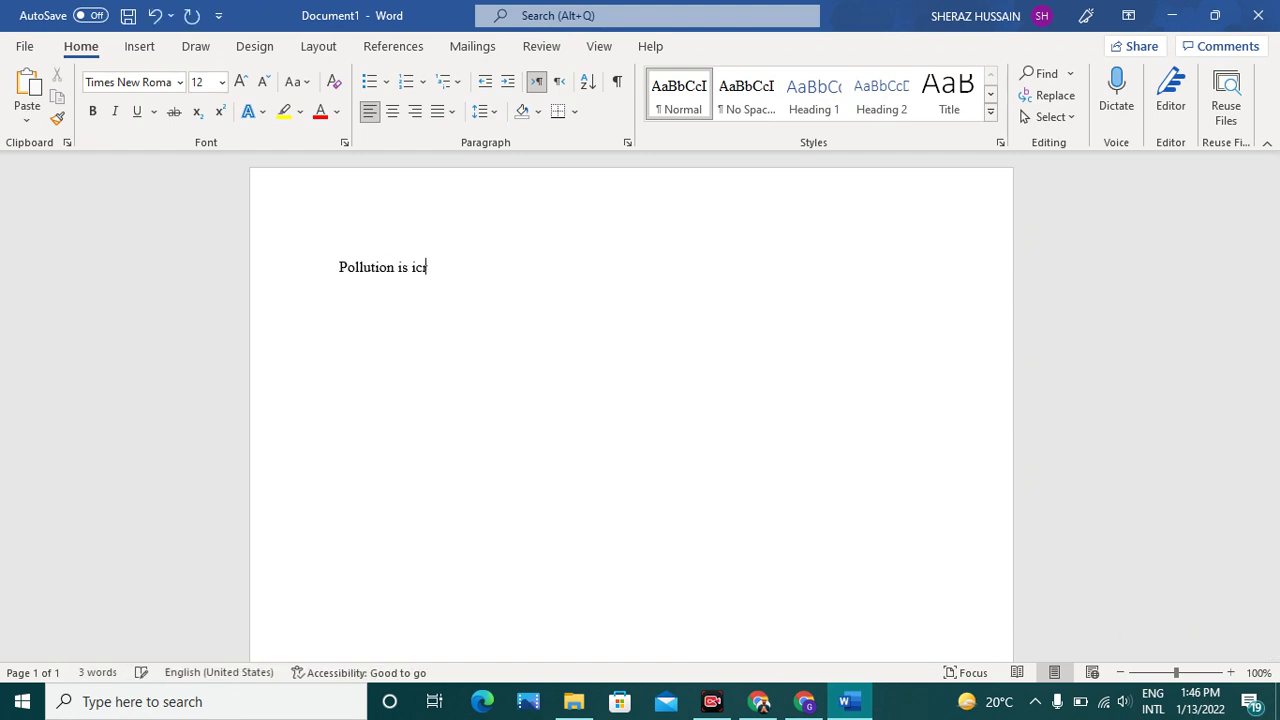
key(BackSpace)
key(BackSpace)
key(BackSpace)
key(BackSpace)
text(ncreasing day by d)
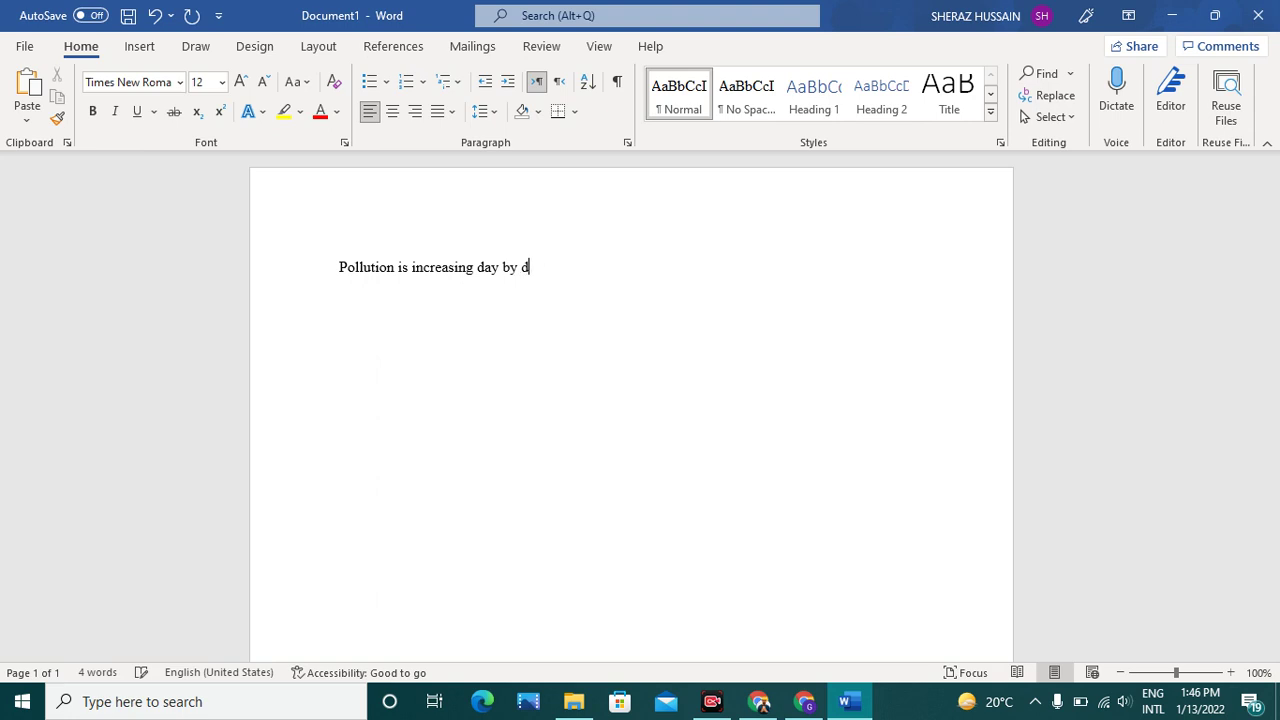
text(ay.)
click(396, 47)
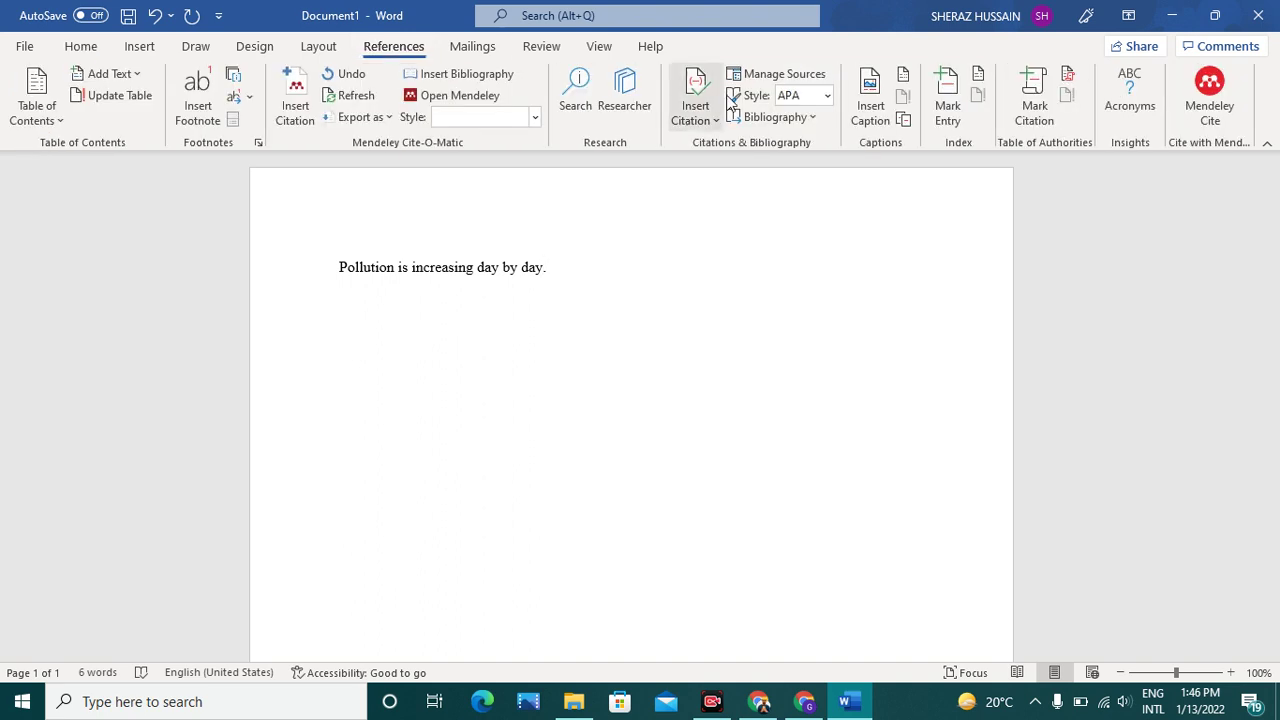
- Keep APA as the citation style and add a new source of type Journal Article
click(827, 96)
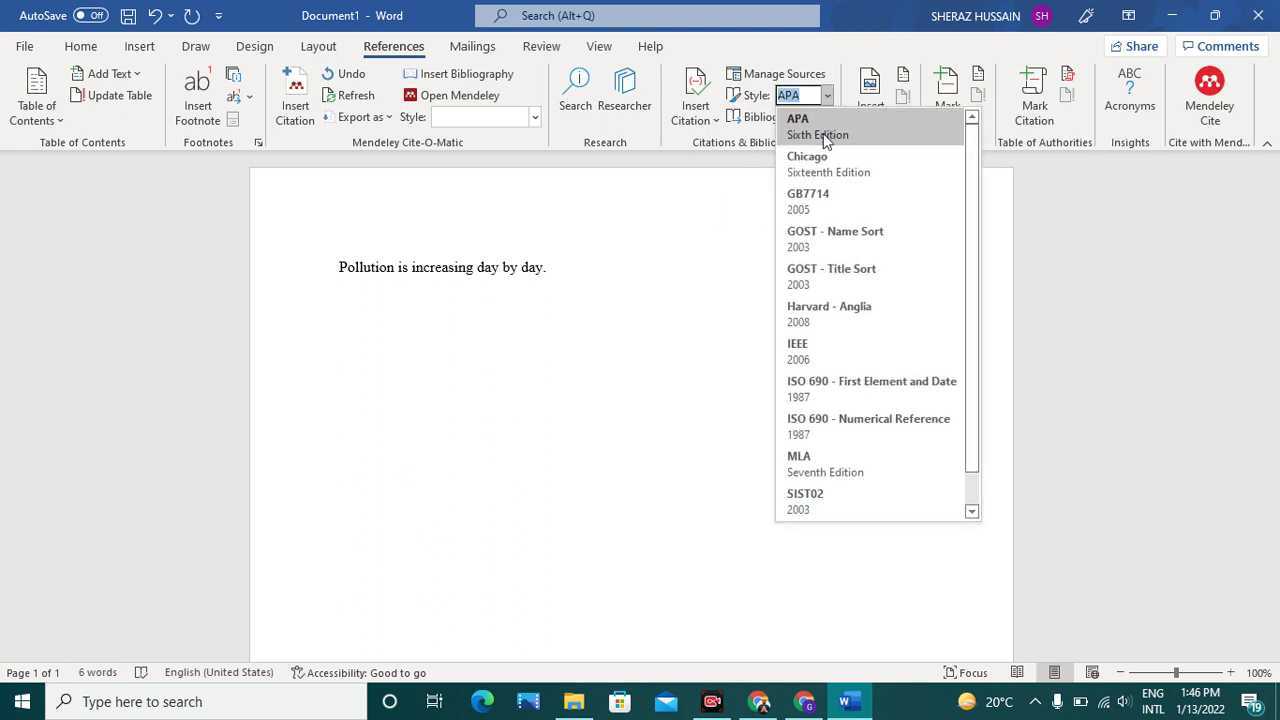
click(823, 133)
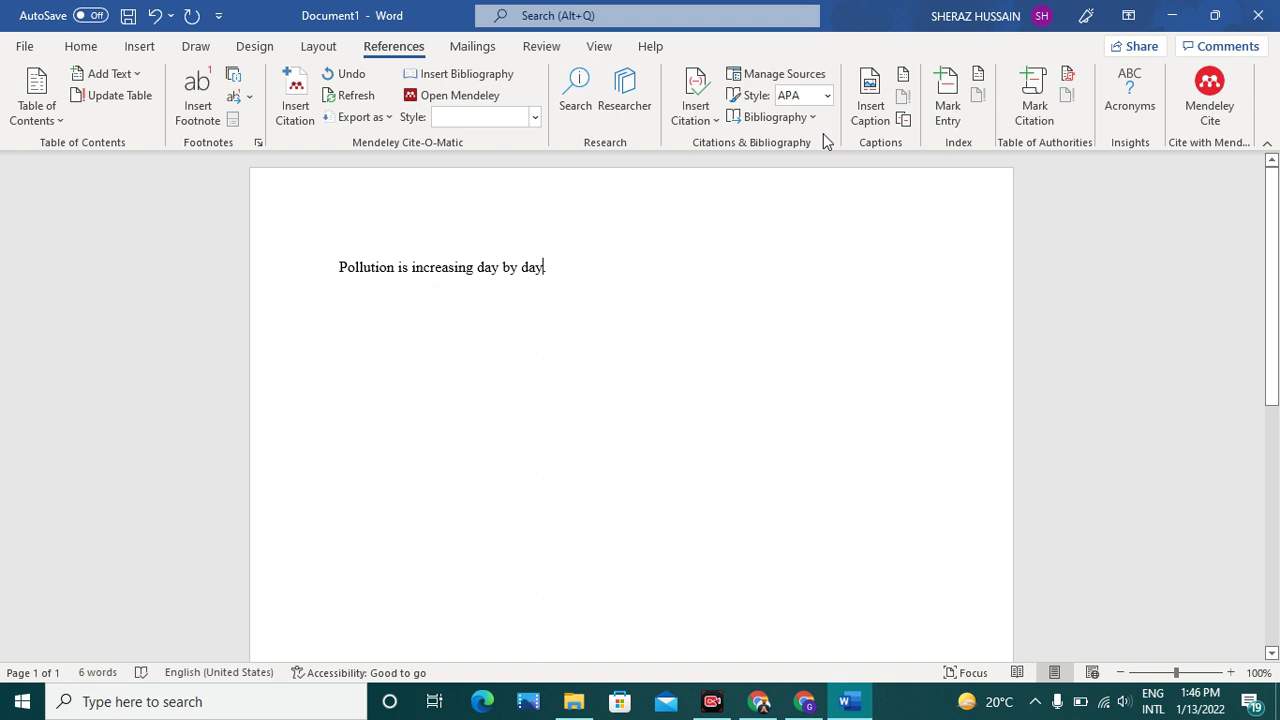
click(697, 120)
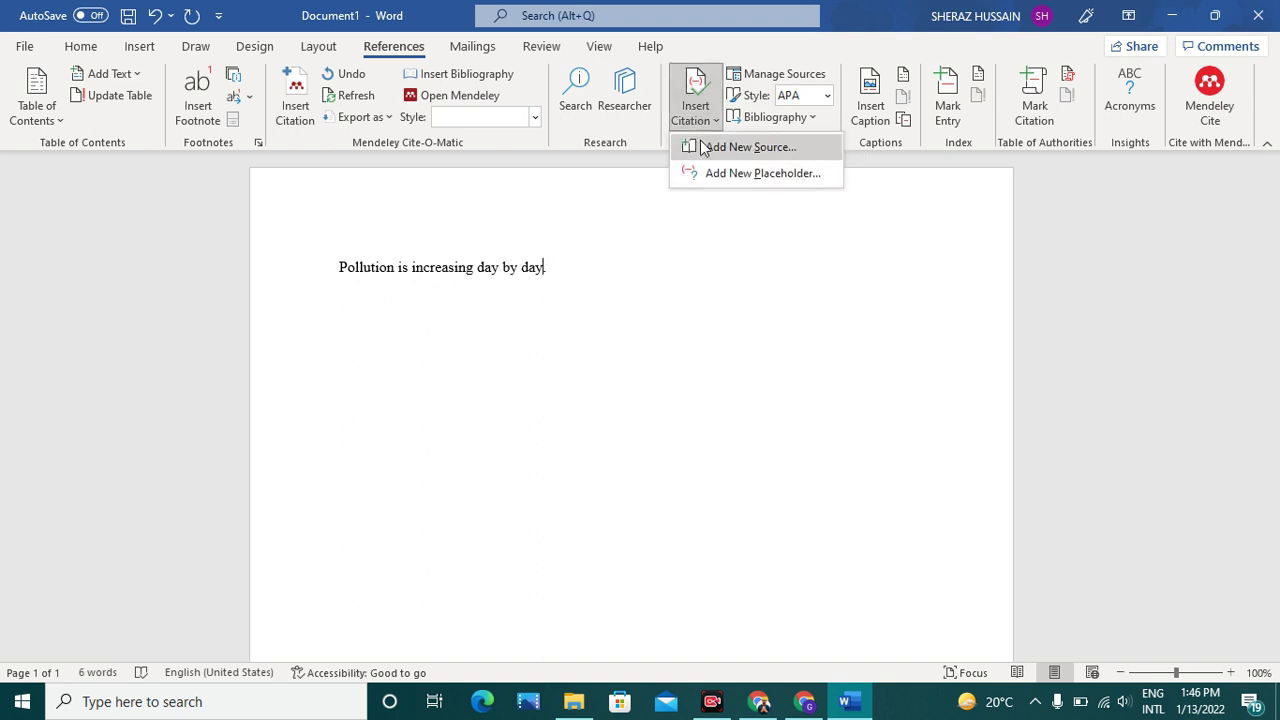
click(702, 147)
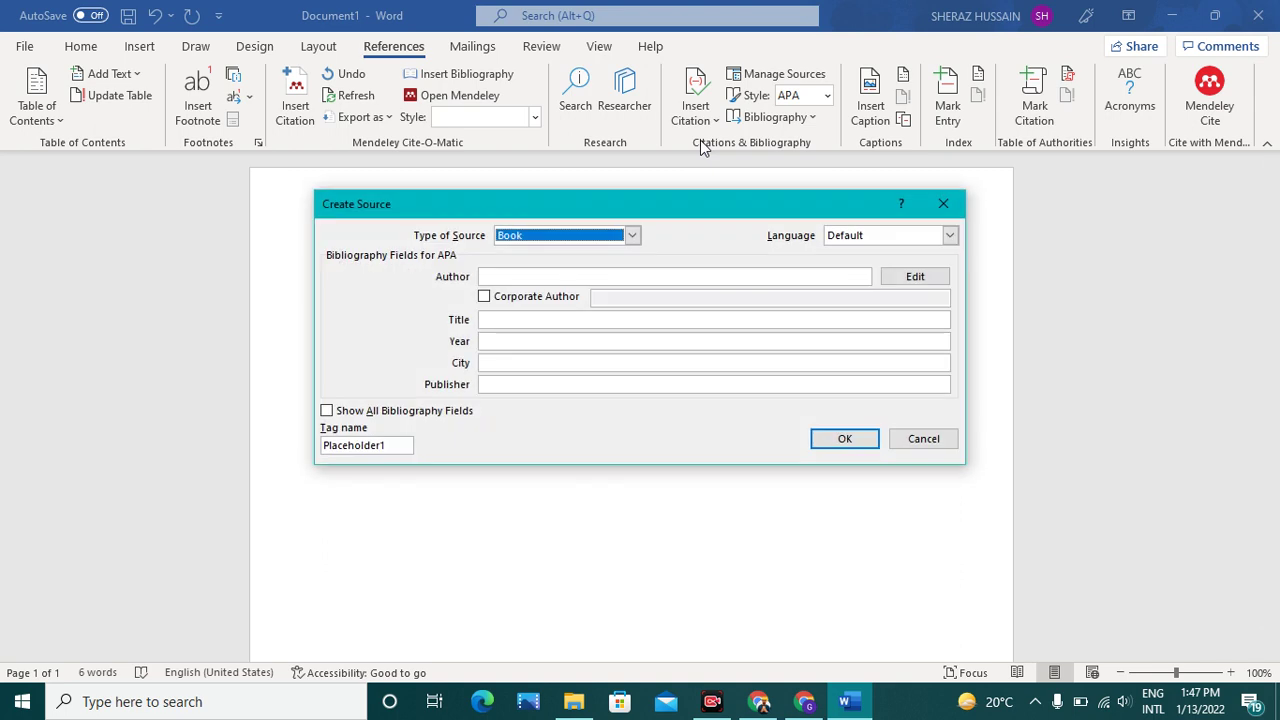
click(542, 237)
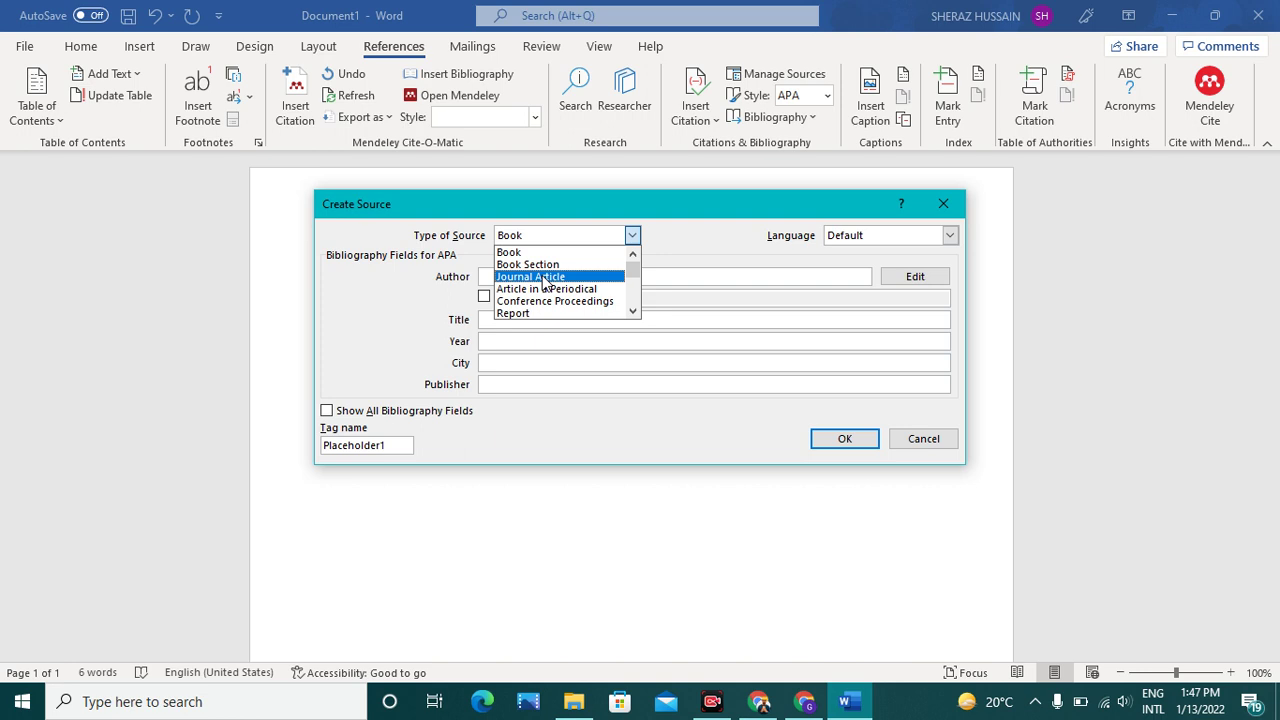
click(544, 280)
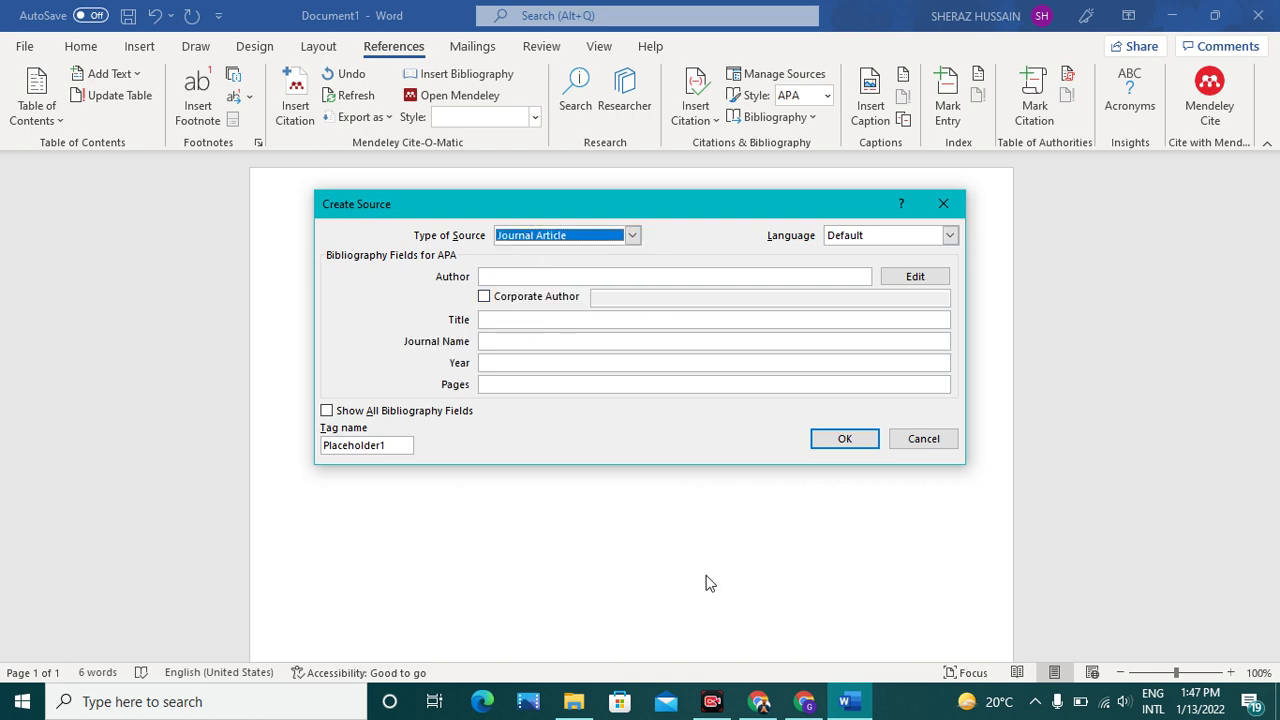
- In a new Chrome tab, search Google for 'google scholar' to reach scholar.google.com
click(763, 707)
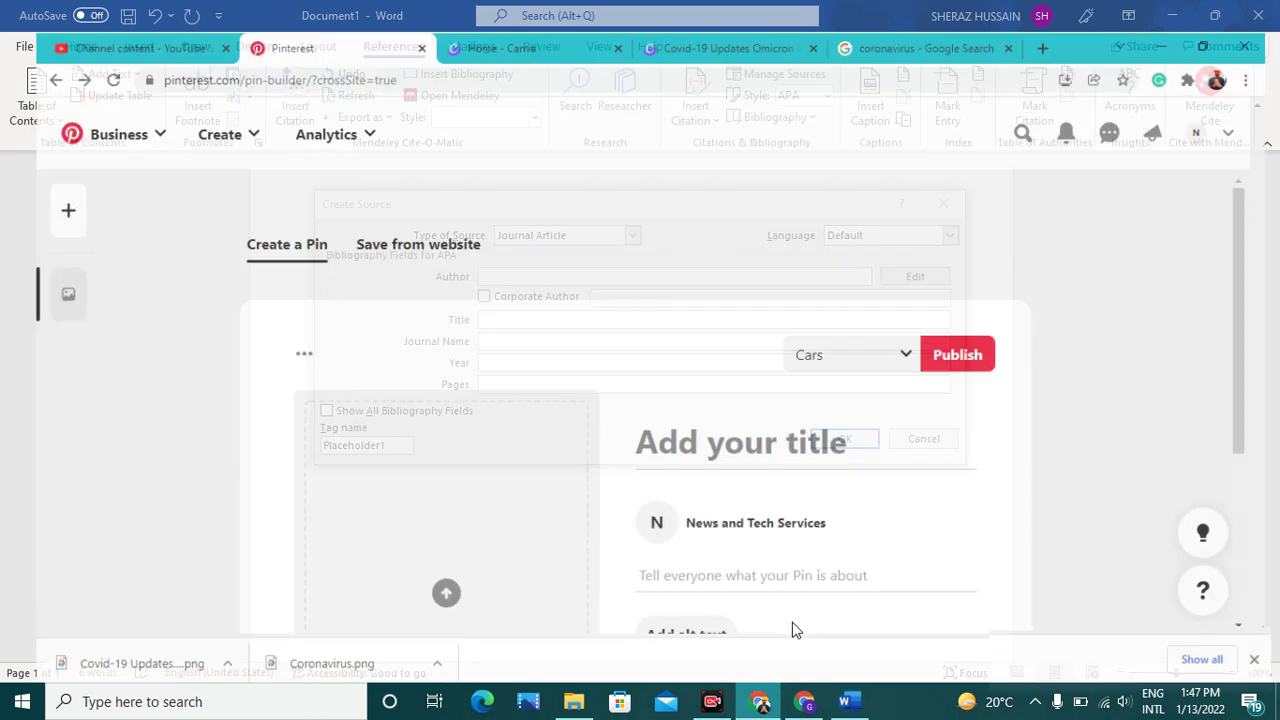
click(1048, 16)
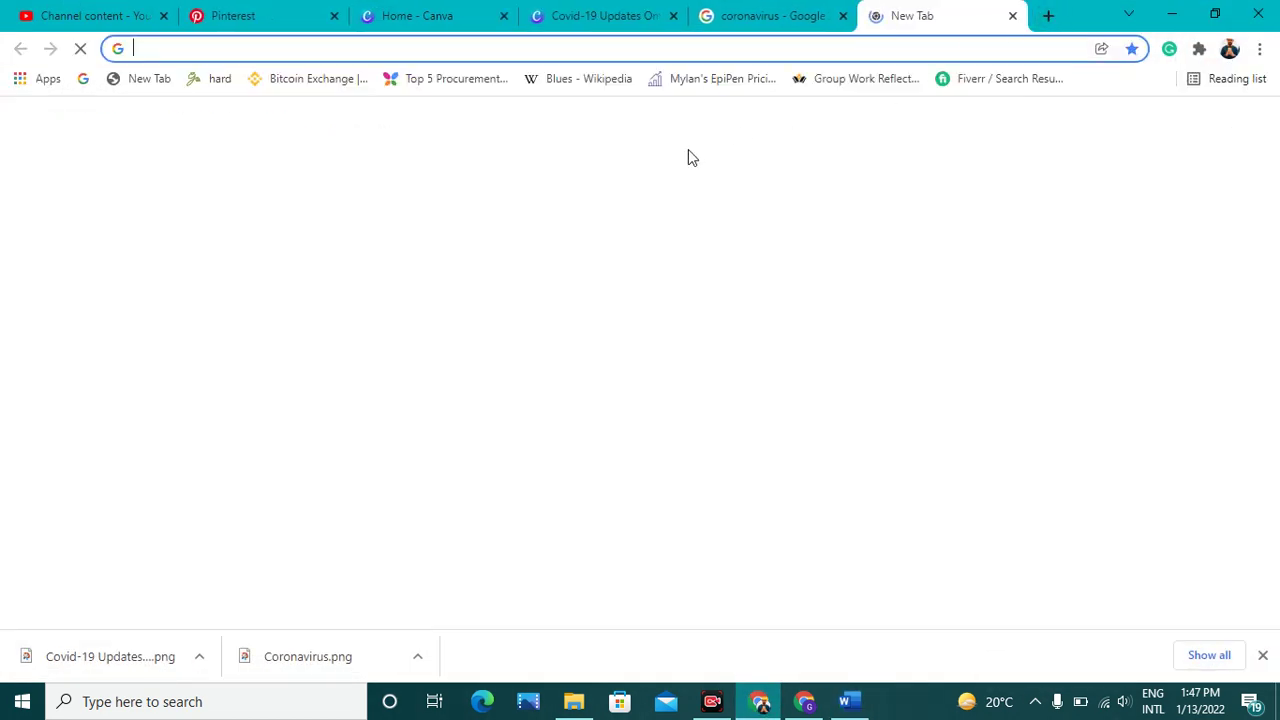
click(473, 383)
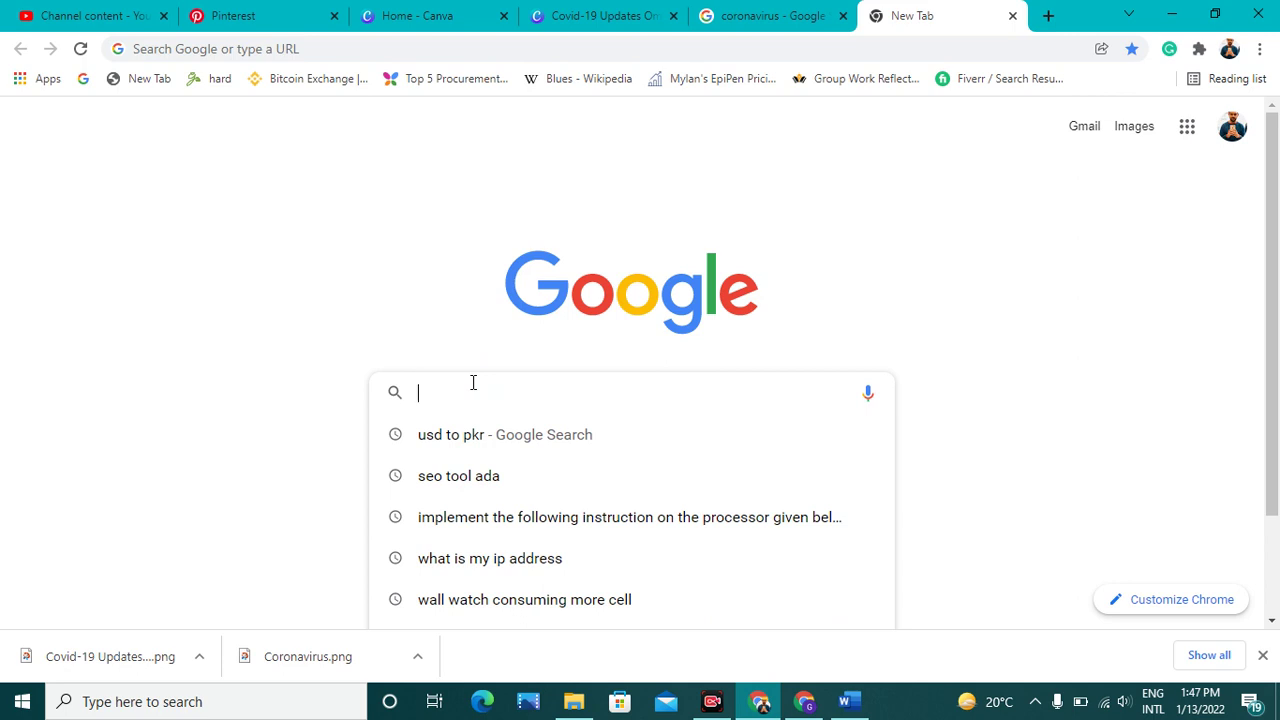
text(gogl)
key(BackSpace)
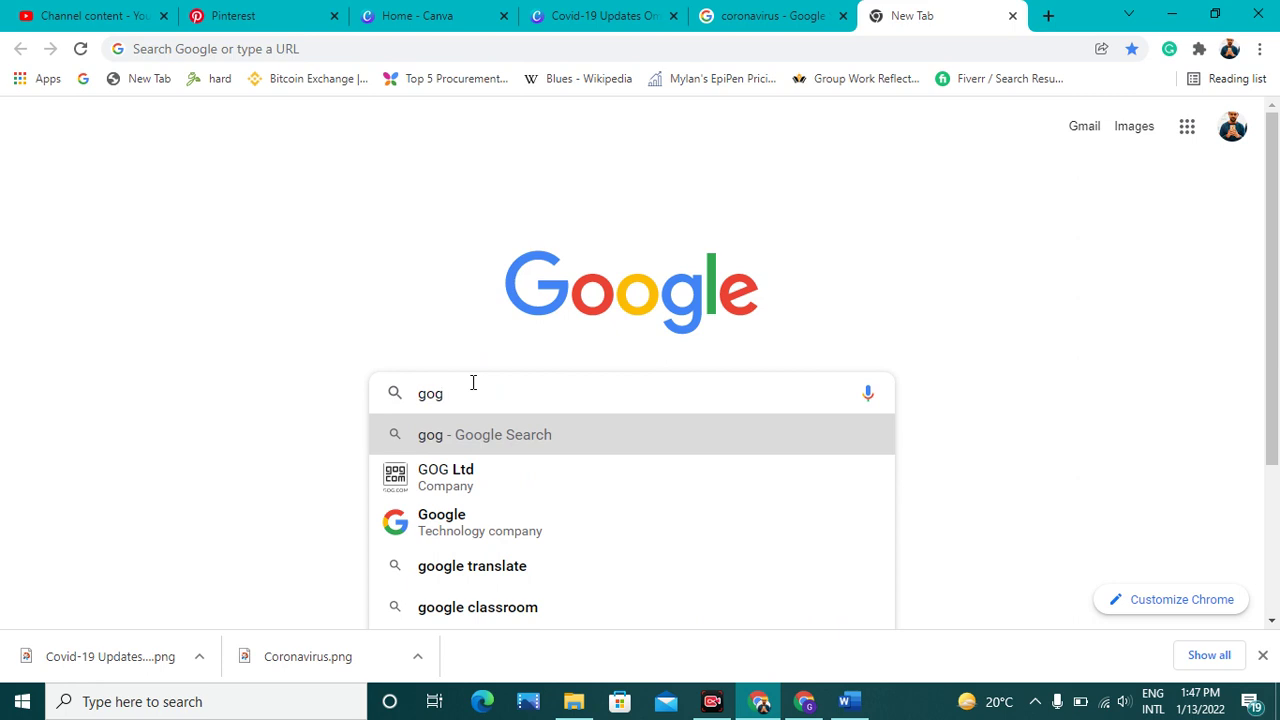
key(BackSpace)
text(ofle)
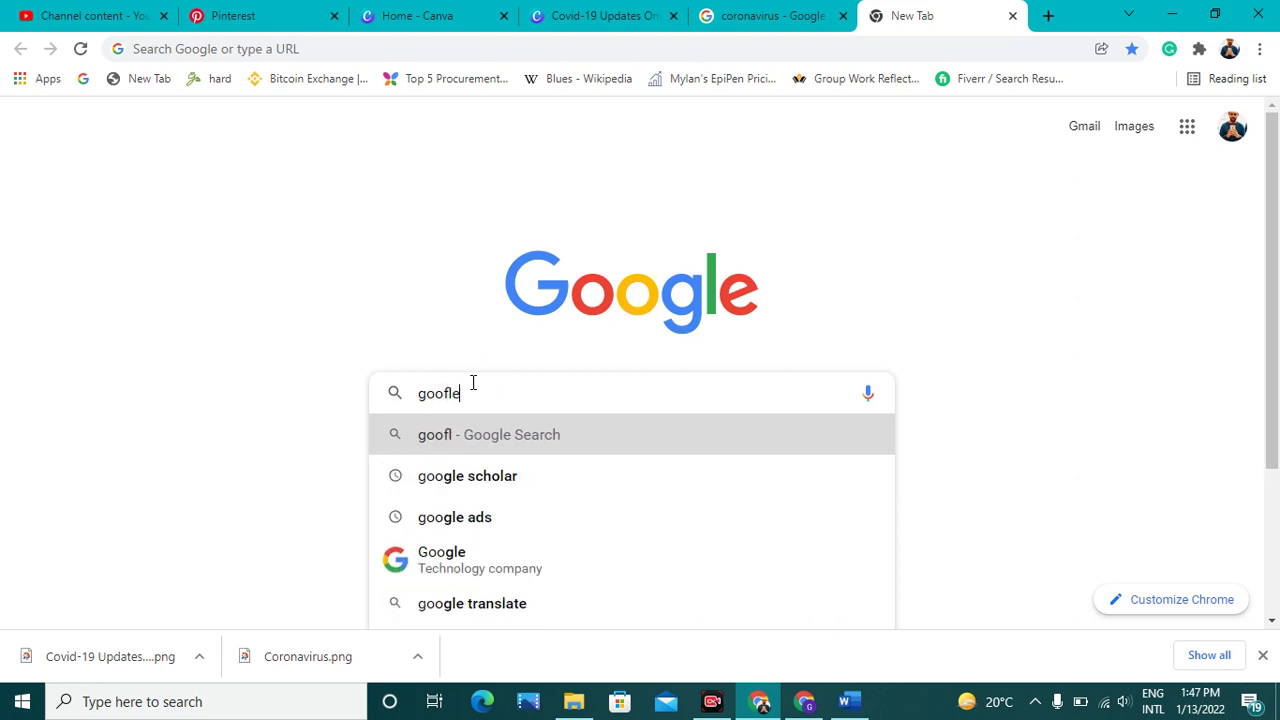
key(BackSpace)
key(BackSpace)
text(f)
key(BackSpace)
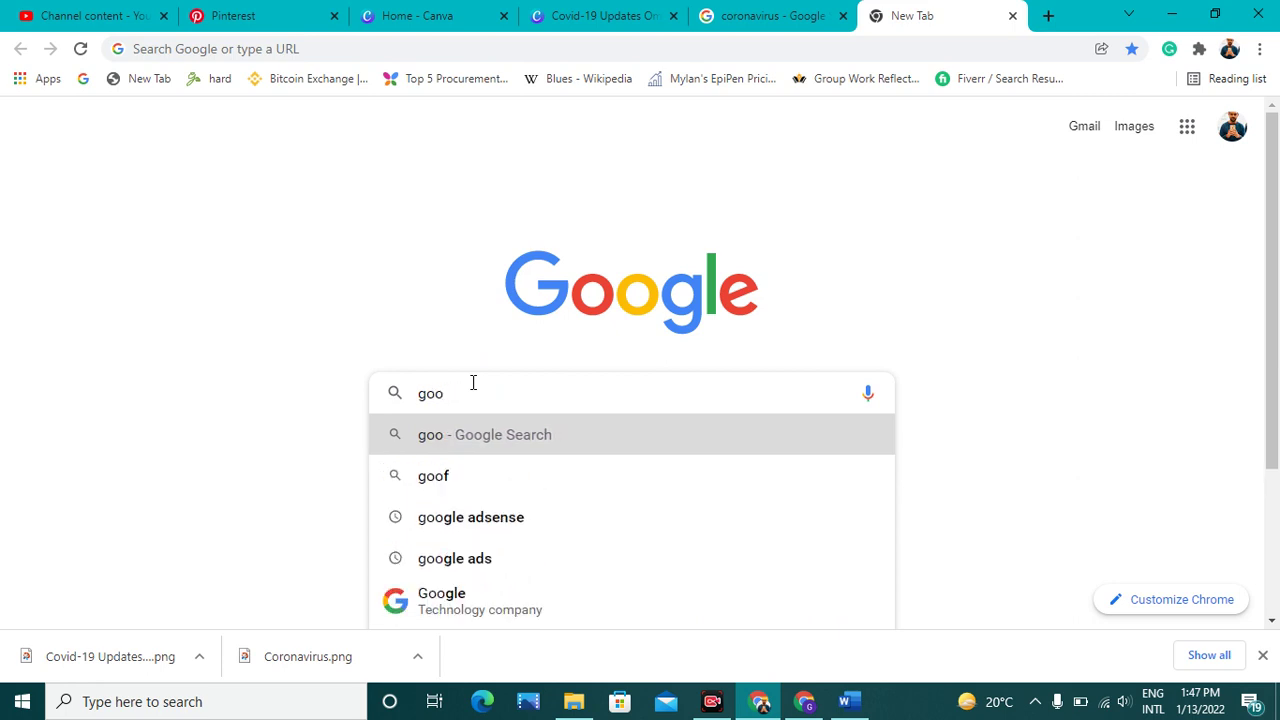
text(gle scholar)
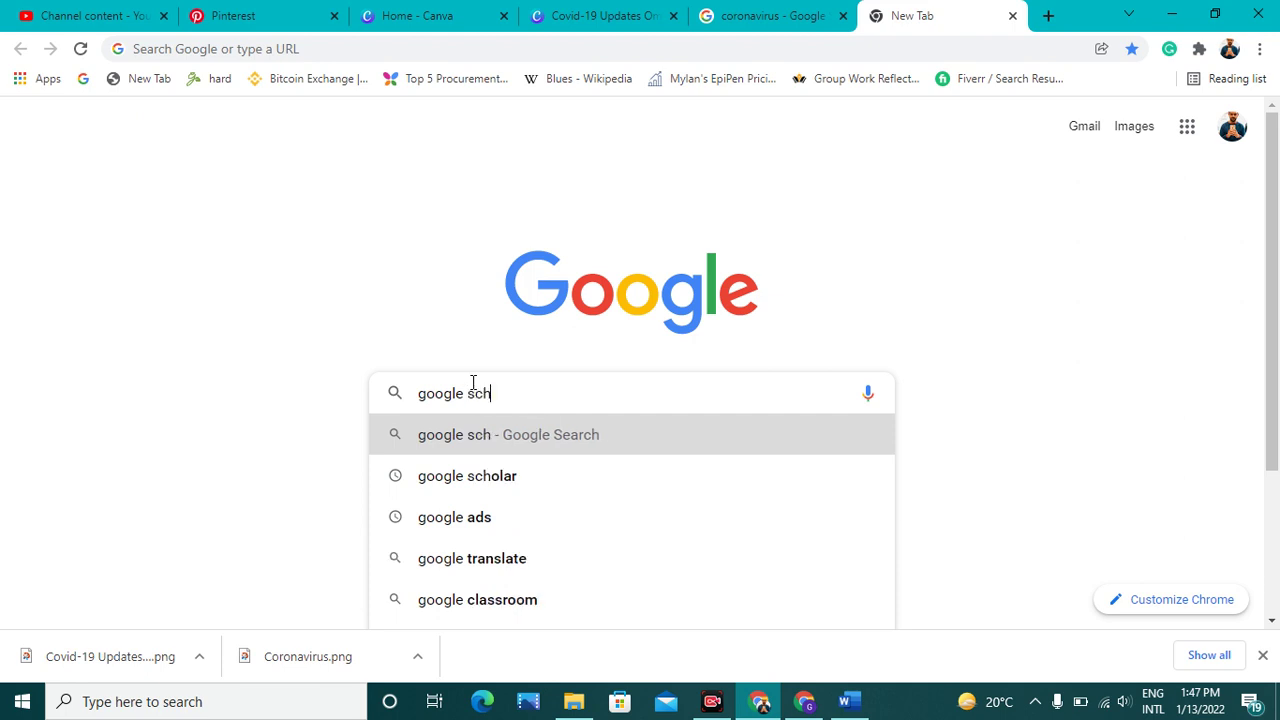
key(Return)
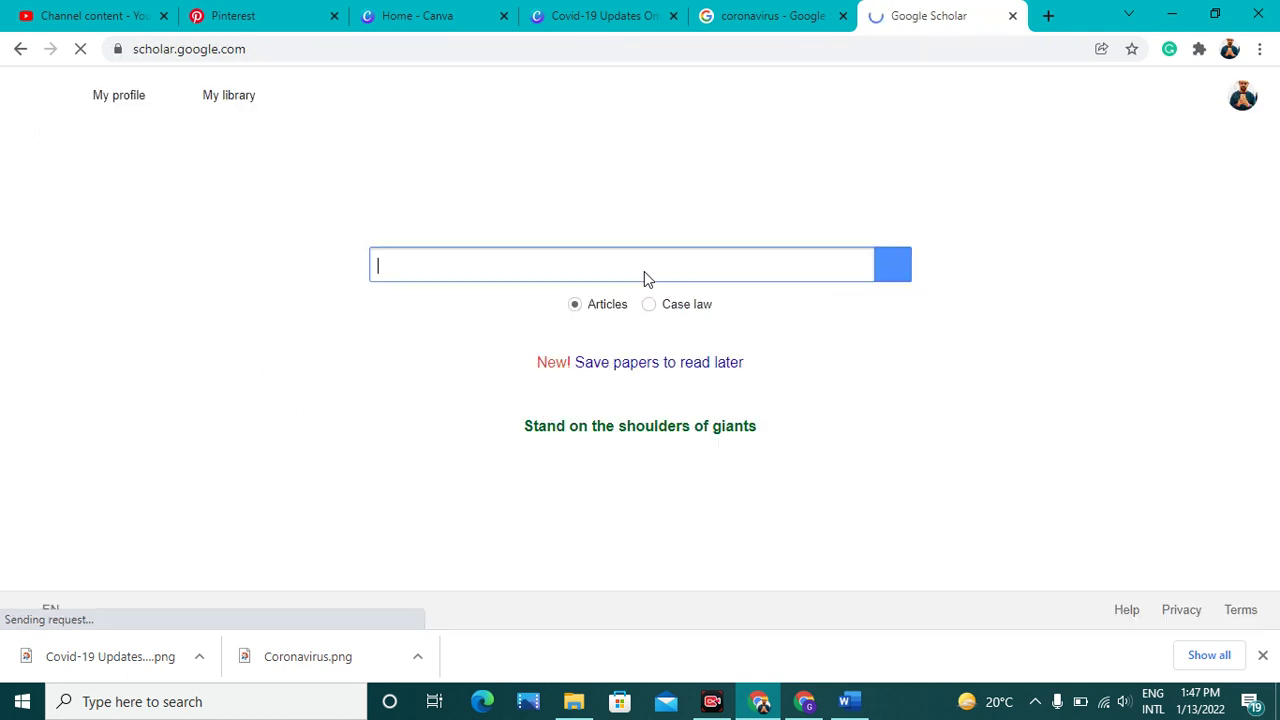
- Search Scholar for 'pollution' and select the title of the 1968 'Pollution' result
text(po)
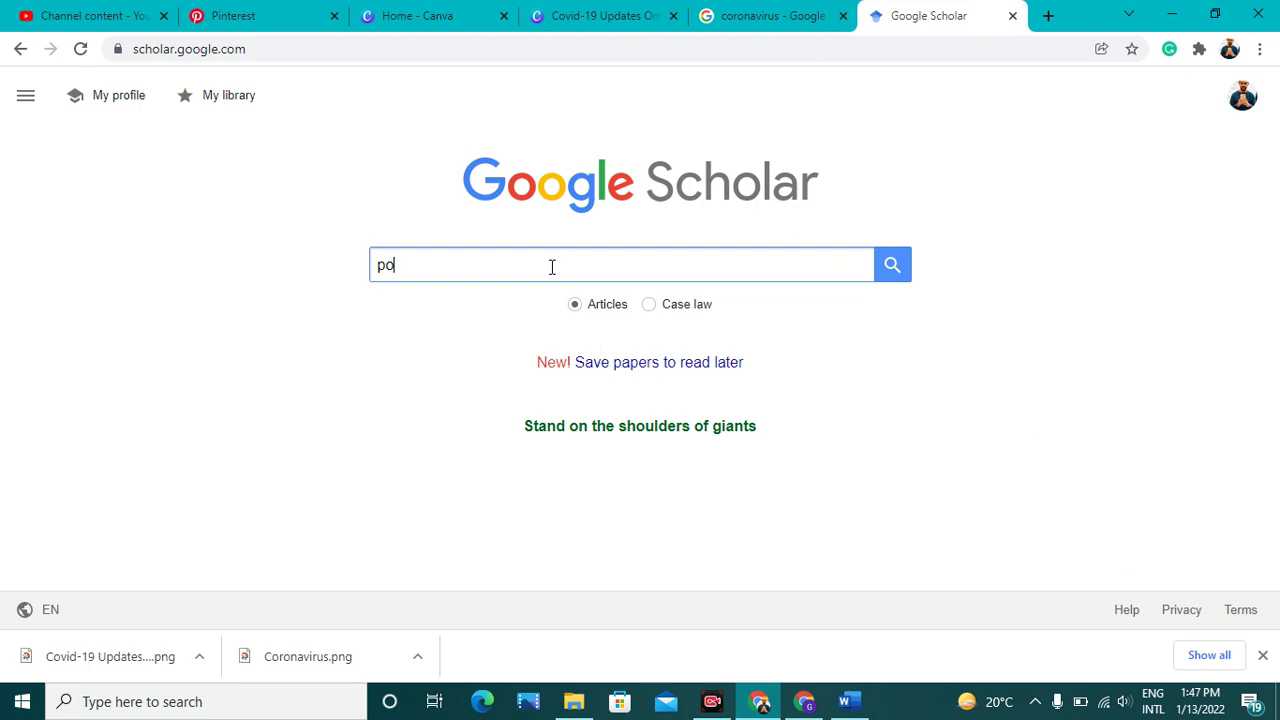
text(llution)
key(Return)
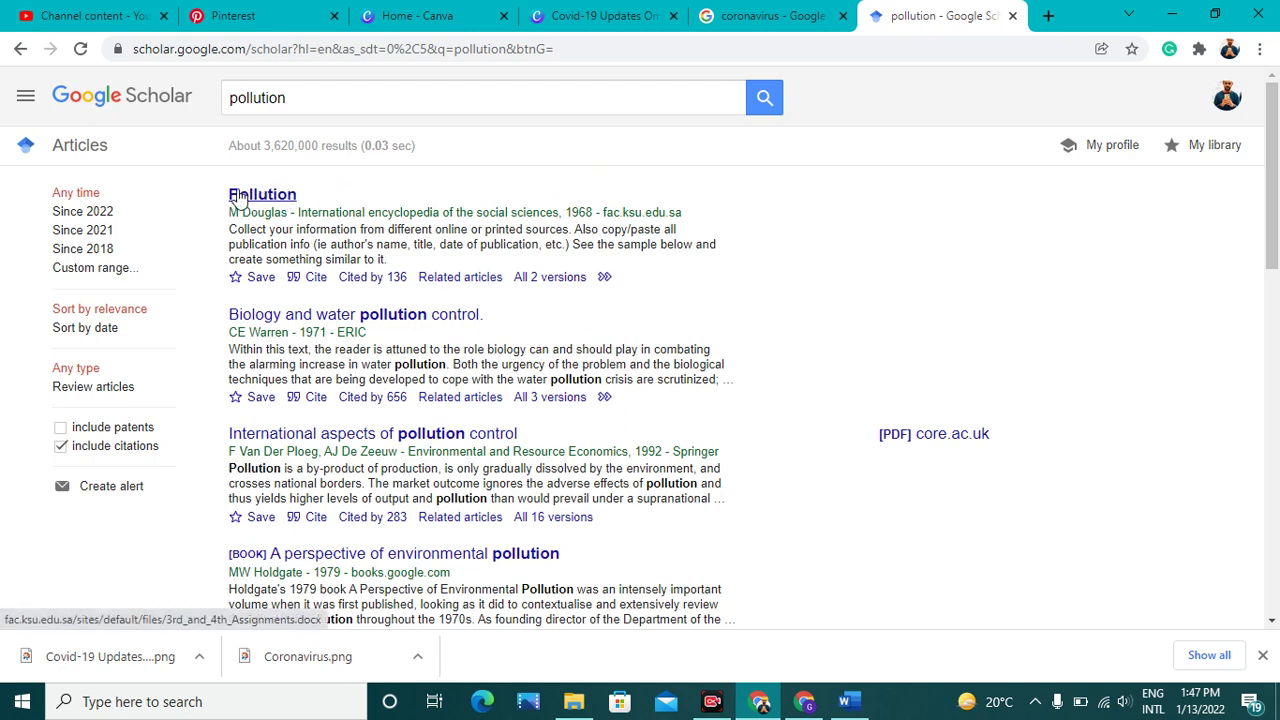
drag(226, 194, 306, 203)
key(ctrl+c)
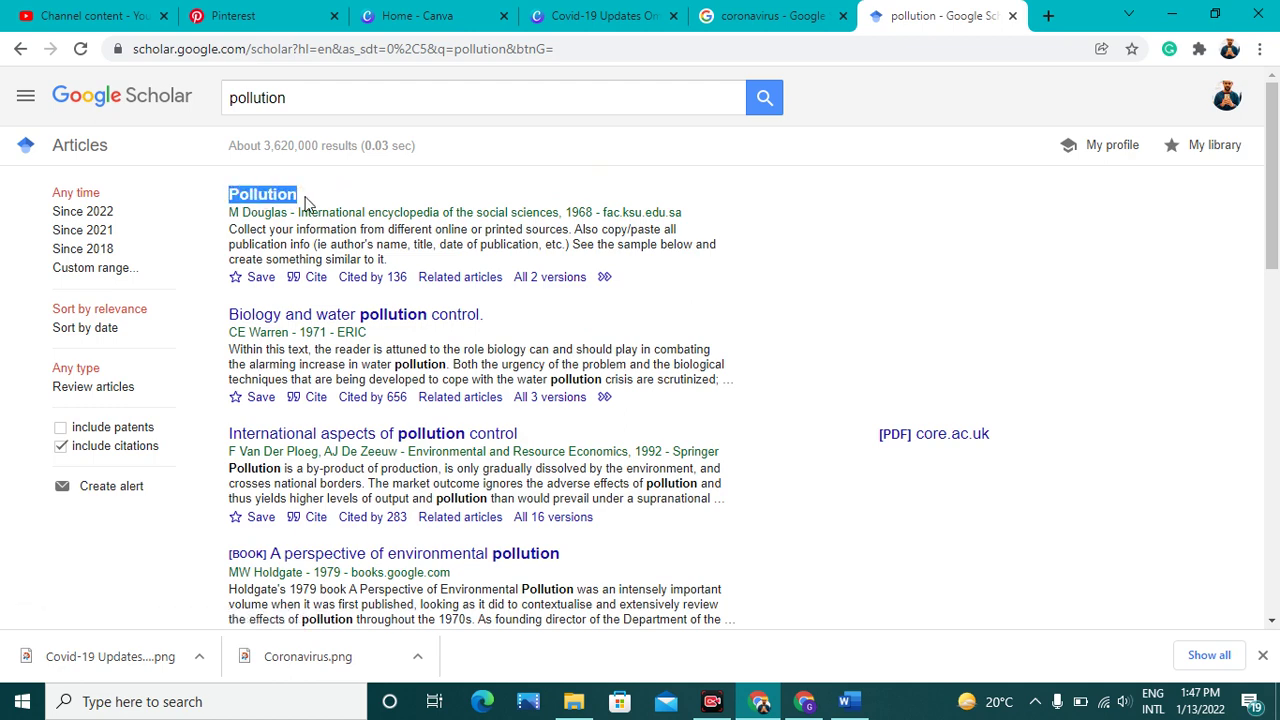
- Paste 'Pollution' into the new source's Title field
click(846, 703)
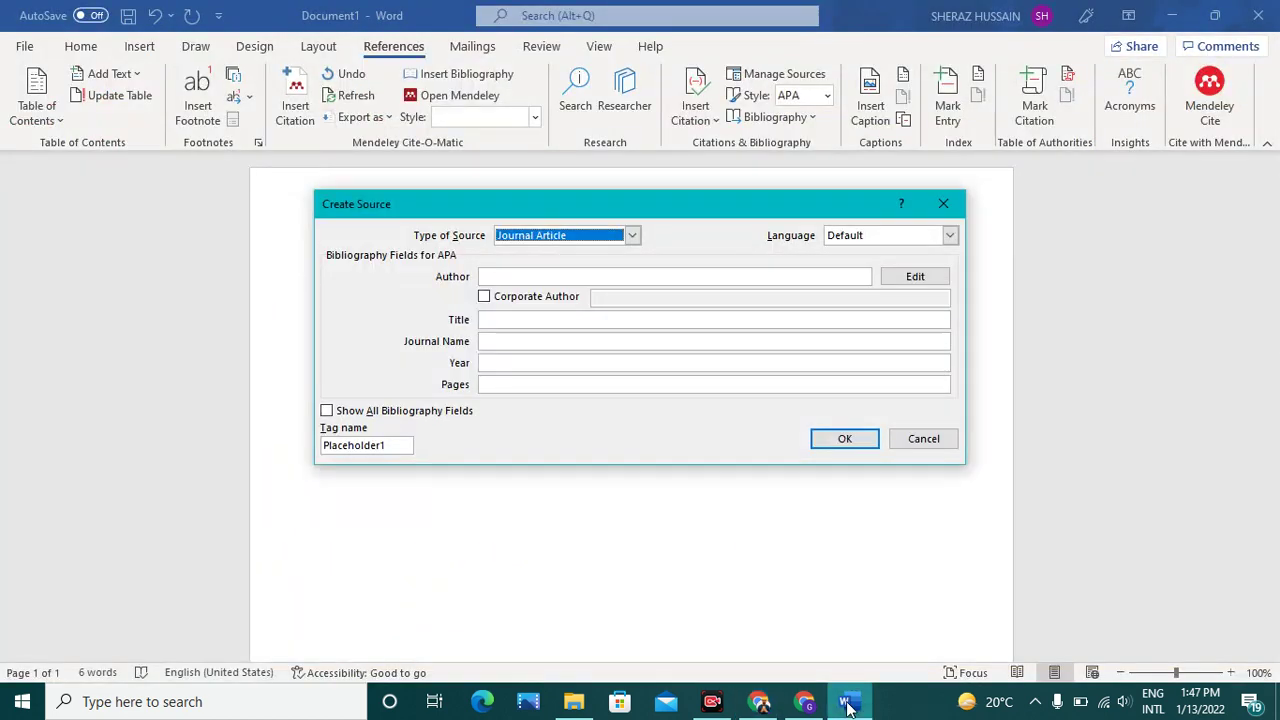
click(543, 318)
key(ctrl+v)
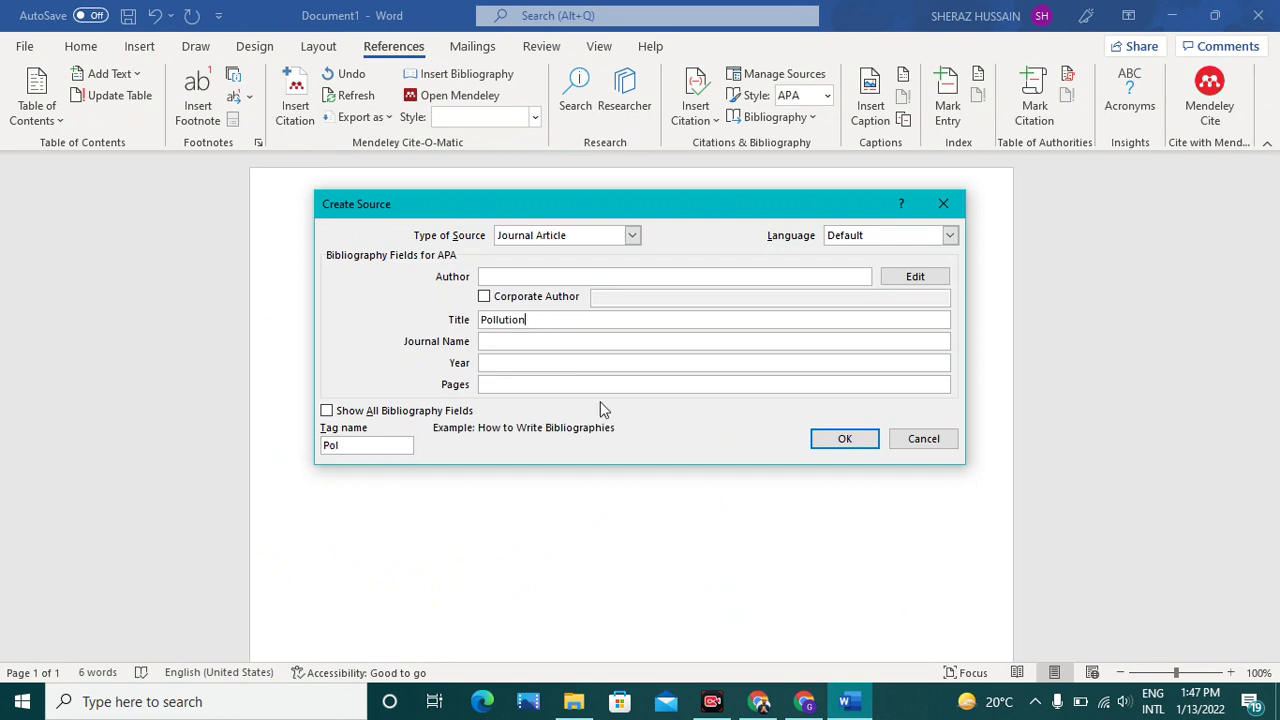
- Copy the author 'M Douglas' from the Scholar result into the Author field
click(805, 703)
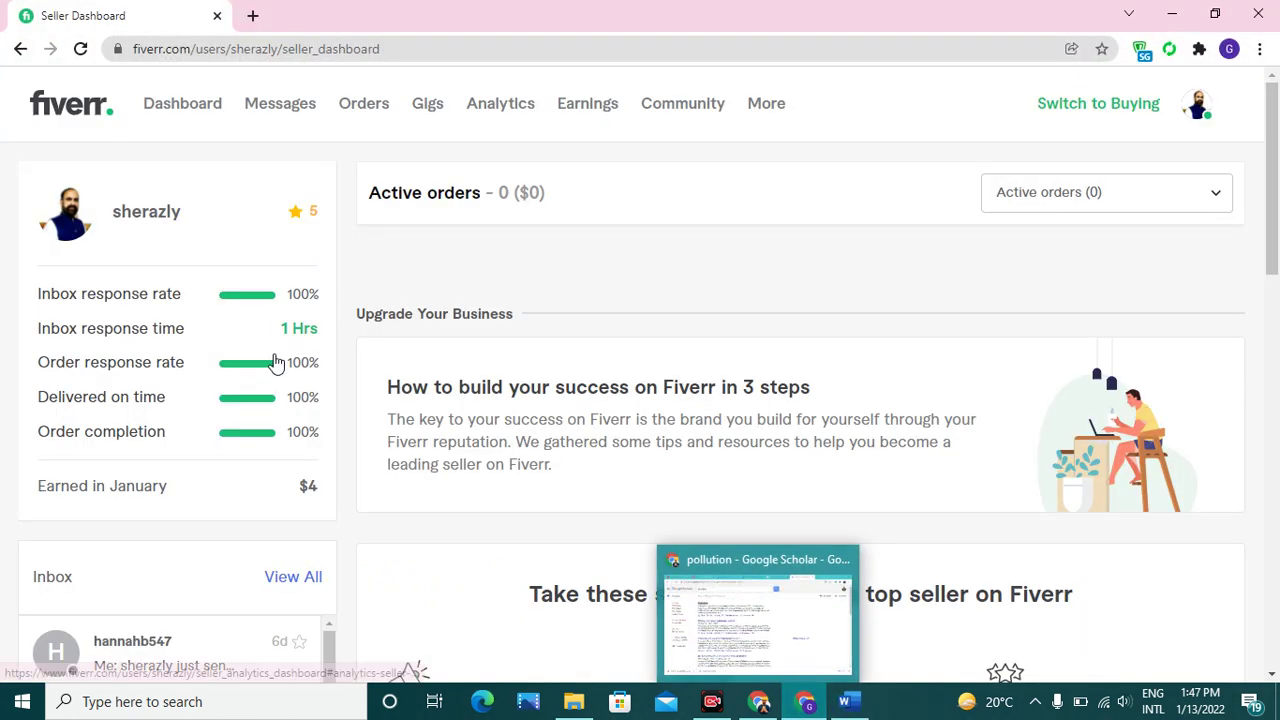
click(805, 703)
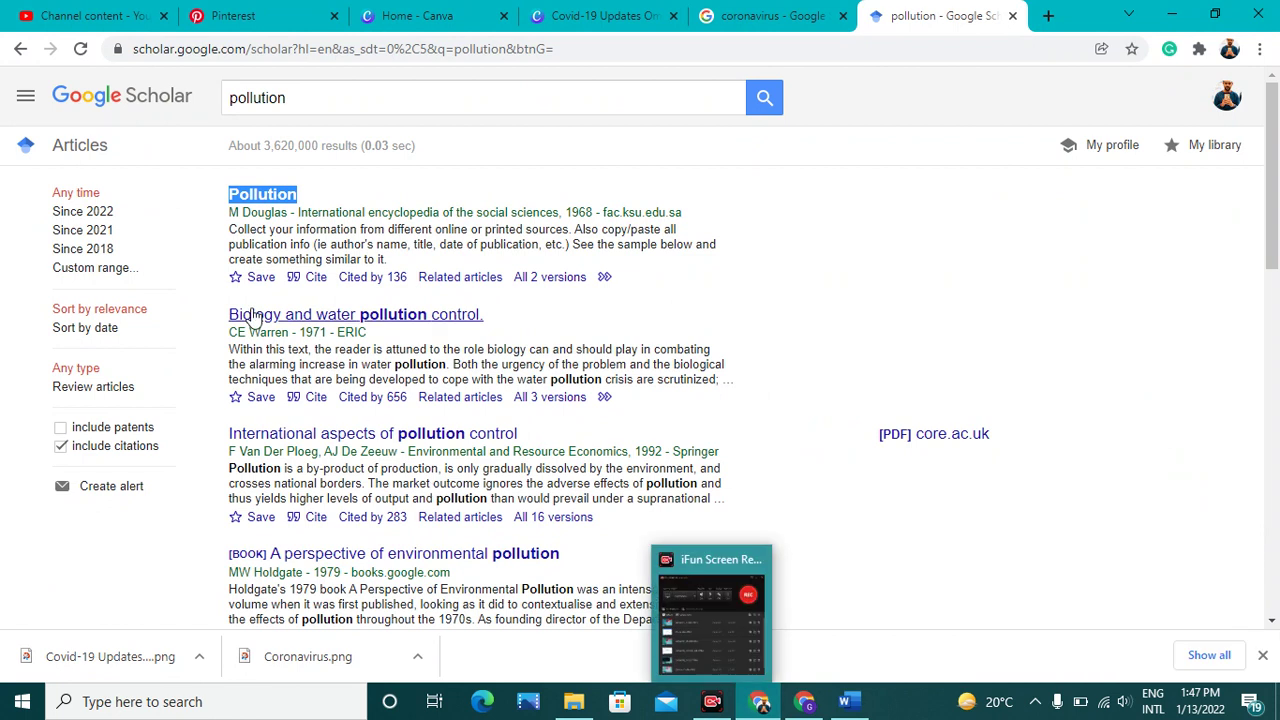
drag(229, 213, 289, 215)
key(ctrl+c)
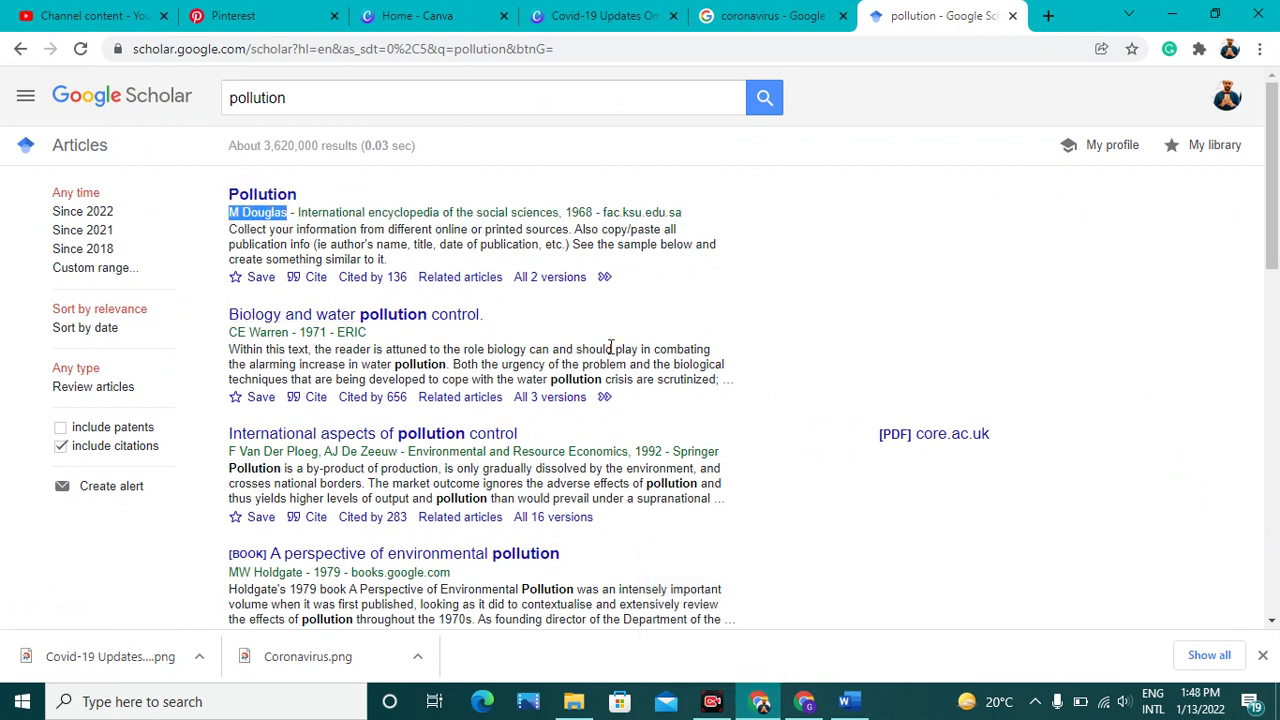
click(845, 703)
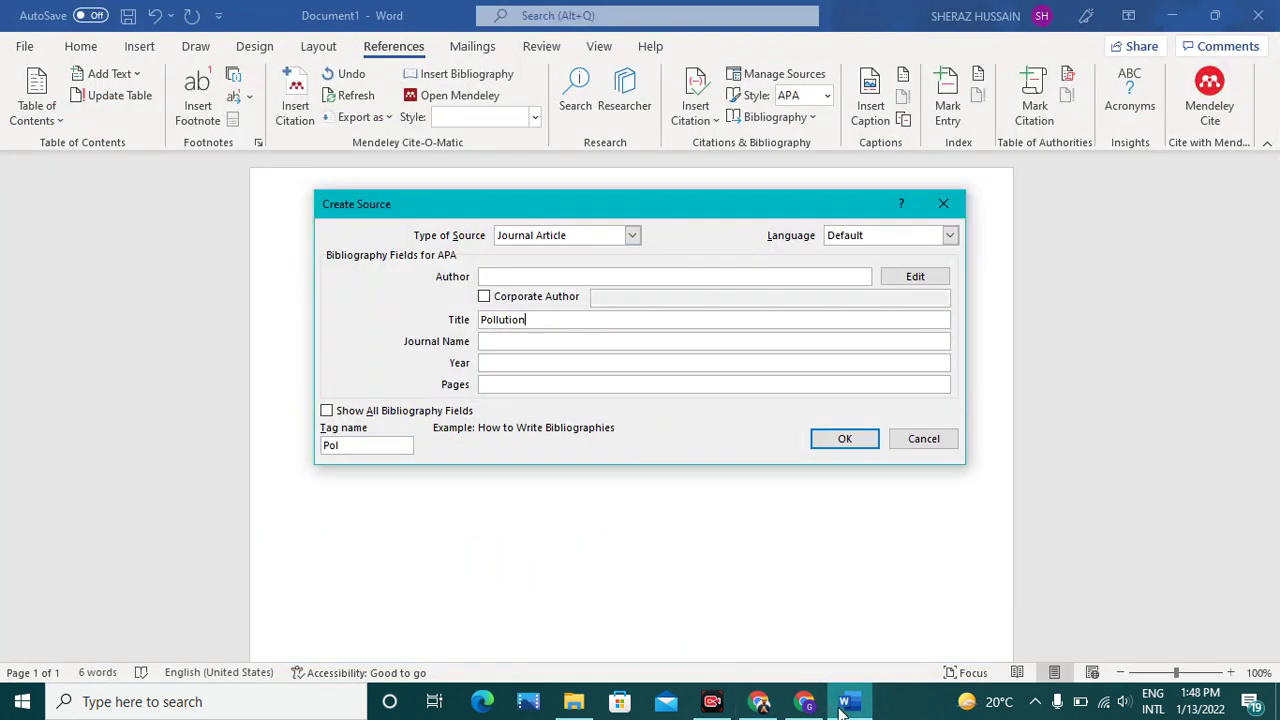
click(522, 277)
key(ctrl+v)
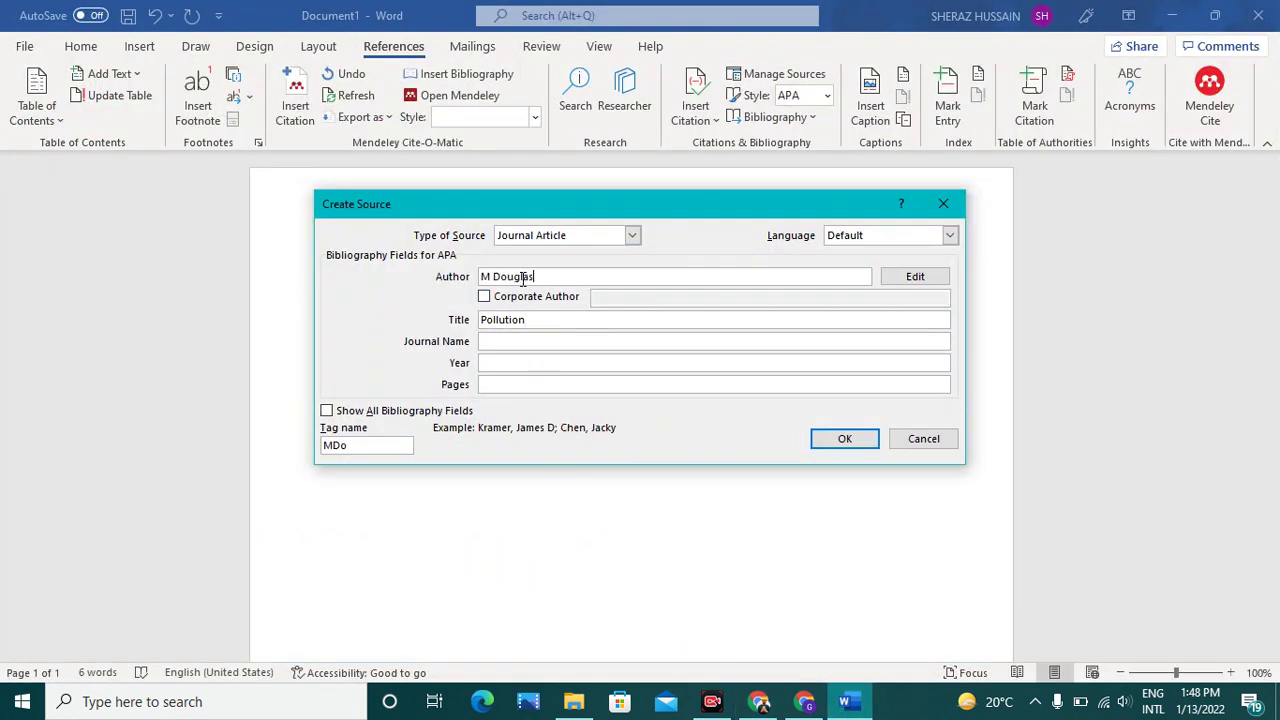
text(; Kevon)
key(BackSpace)
key(BackSpace)
text(in)
key(BackSpace)
key(BackSpace)
key(BackSpace)
key(BackSpace)
key(BackSpace)
key(BackSpace)
key(BackSpace)
click(514, 341)
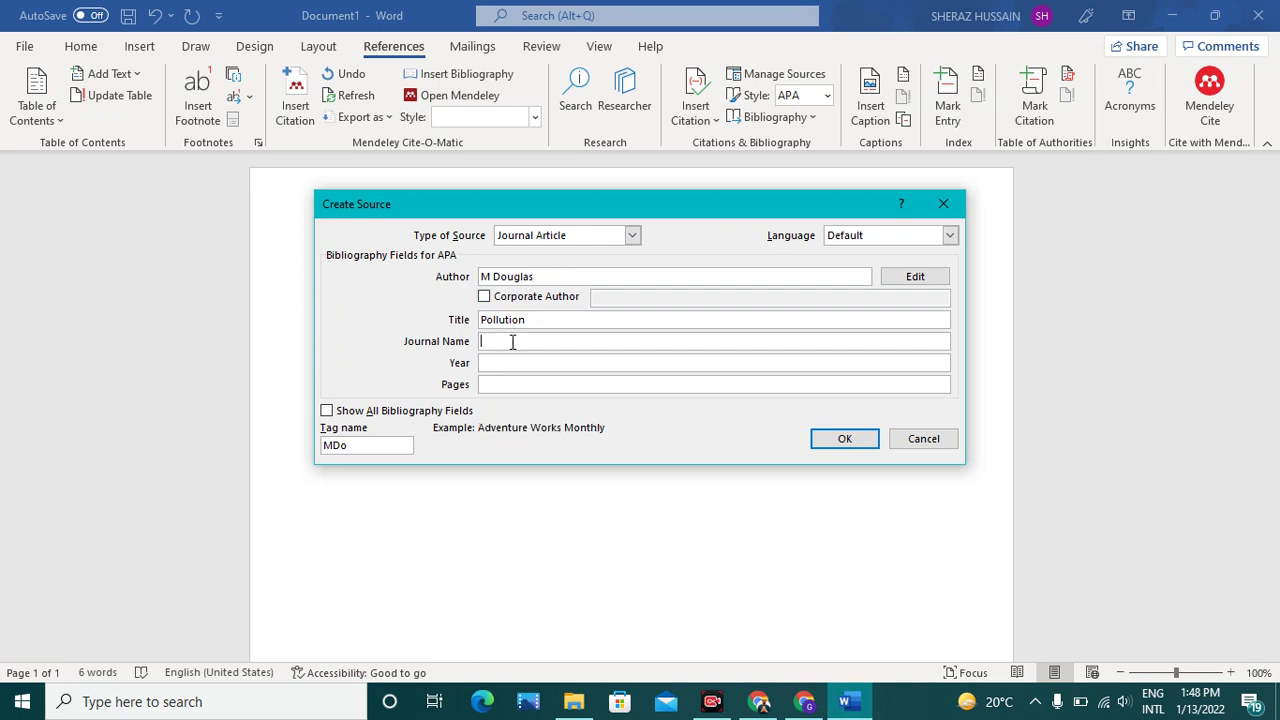
- Copy 'International encyclopedia of the social sciences' from Scholar into Journal Name
click(805, 701)
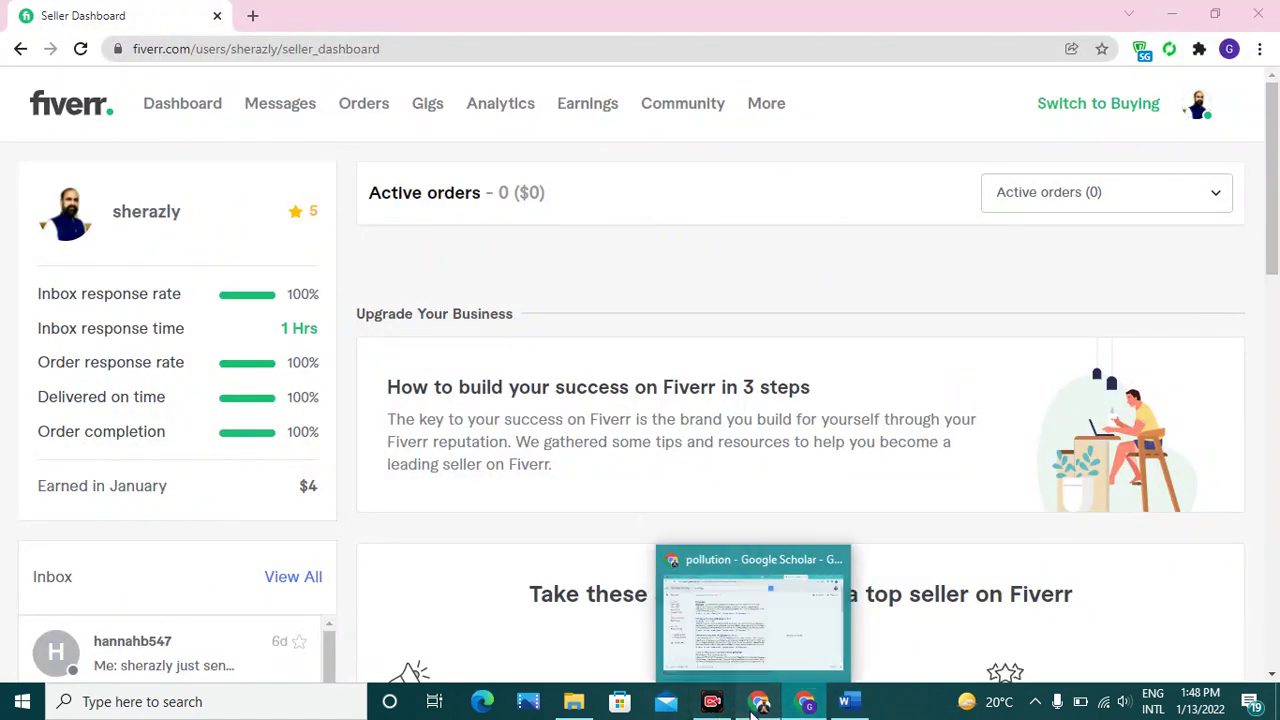
click(750, 620)
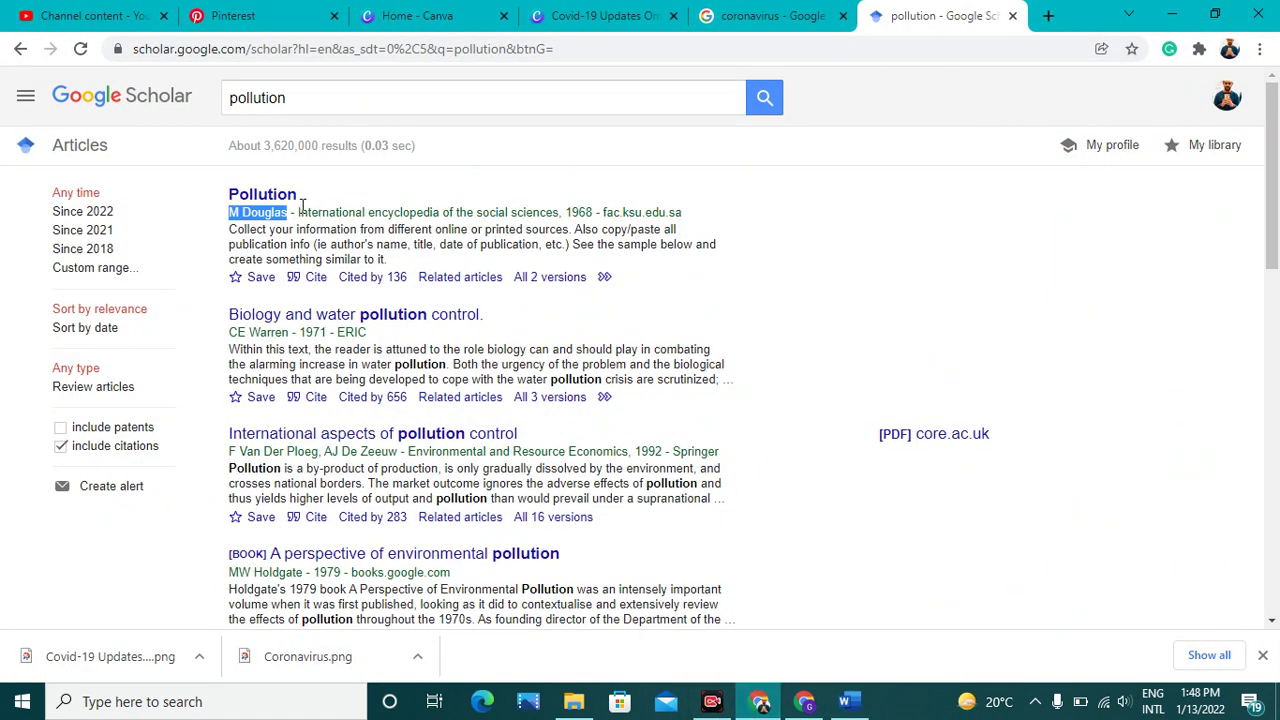
drag(298, 212, 561, 212)
key(ctrl+c)
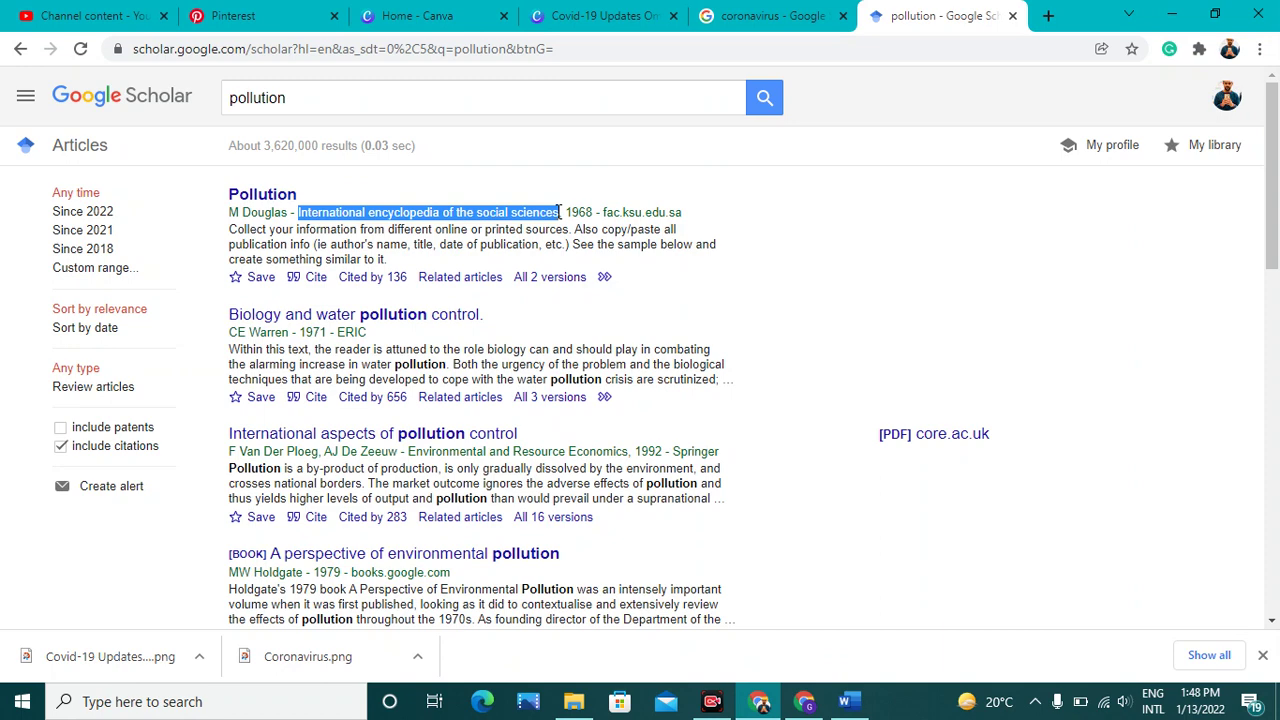
click(845, 701)
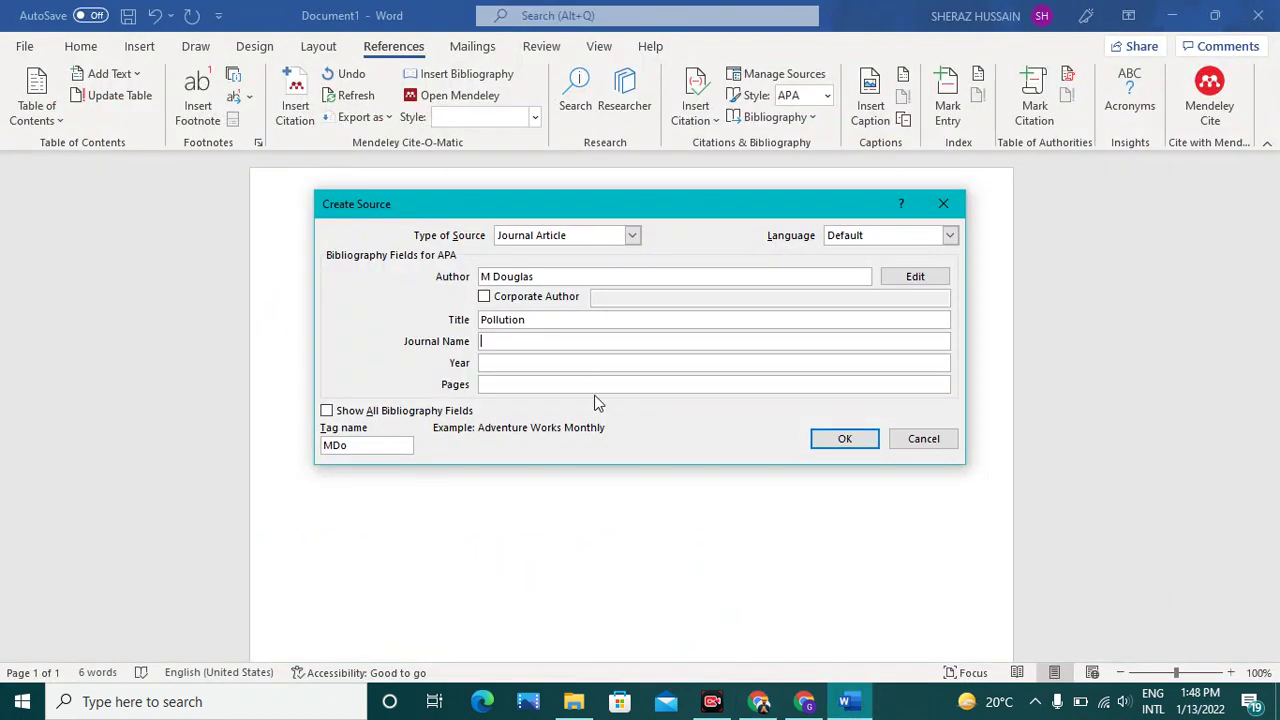
key(ctrl+v)
- Enter 1968 as the source's Year
click(588, 366)
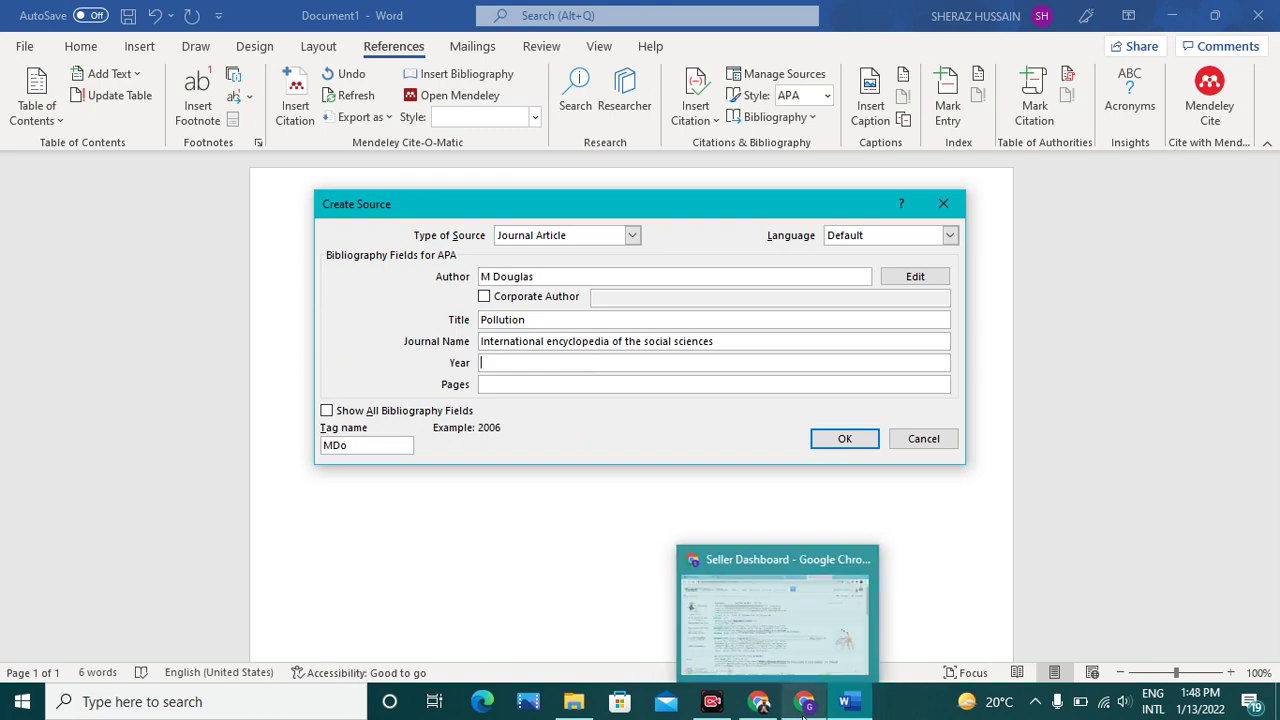
mouse_move(757, 706)
mouse_move(750, 625)
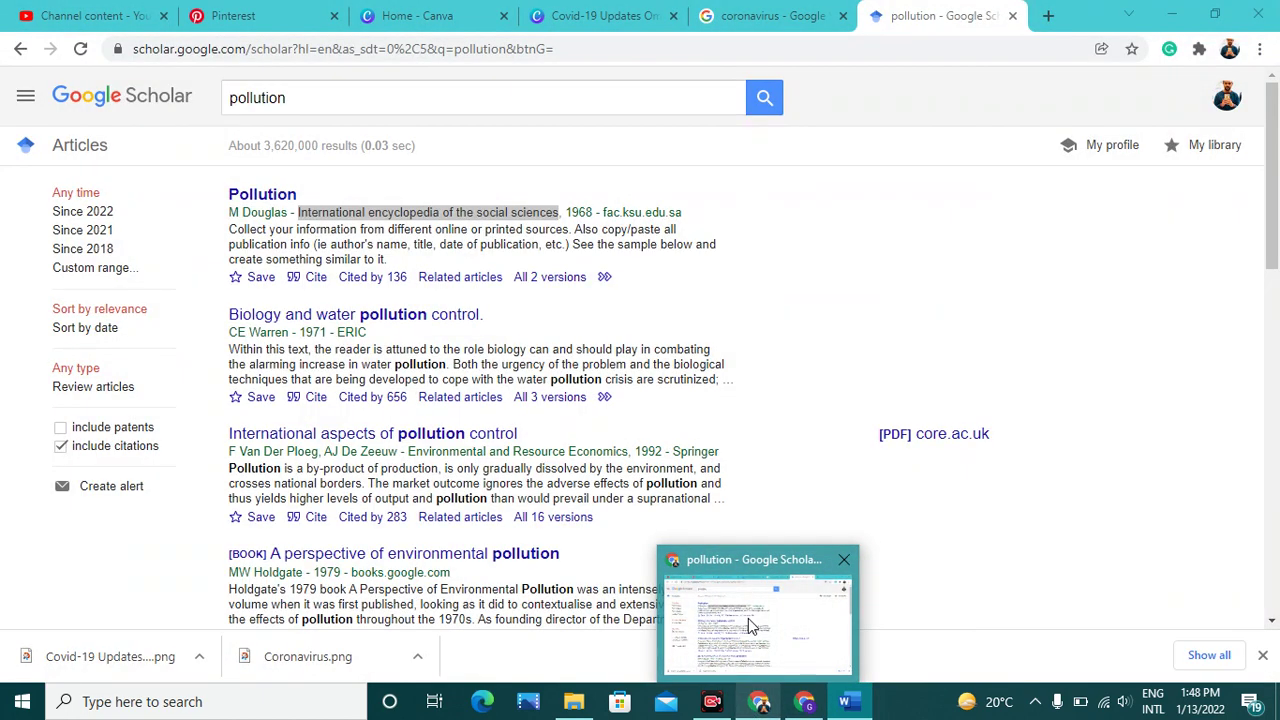
text(19)
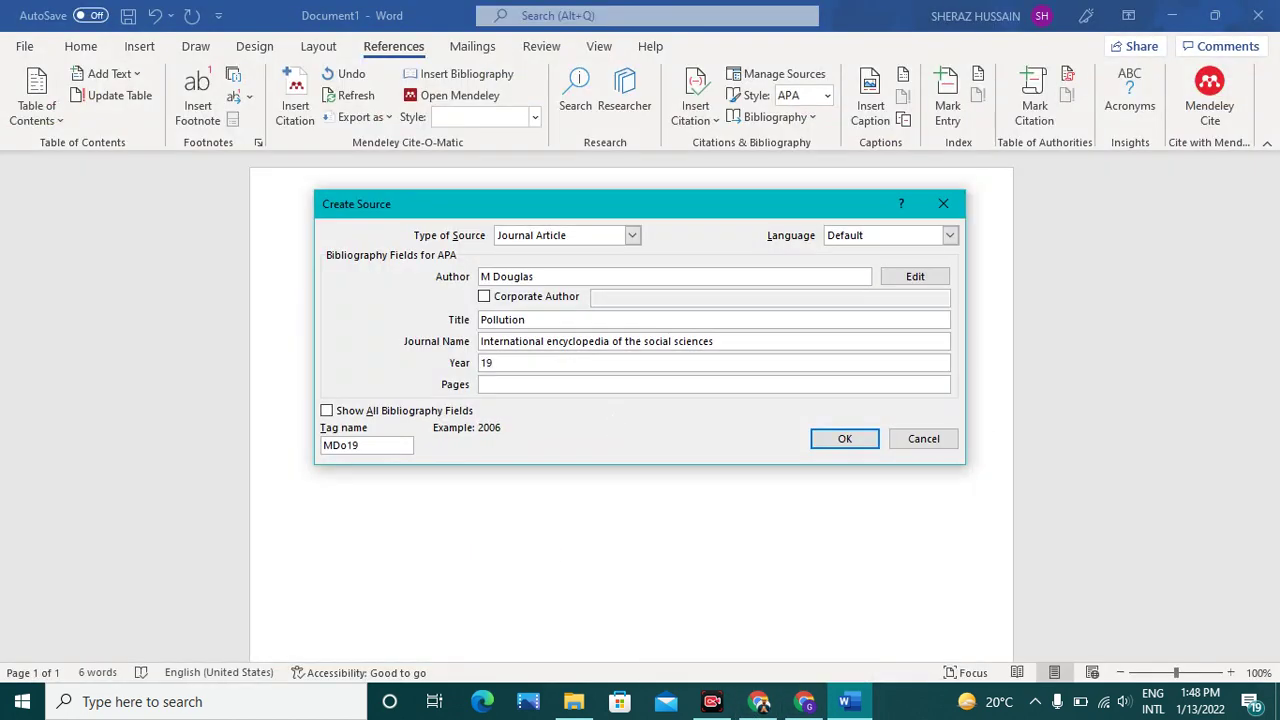
text(68)
click(340, 411)
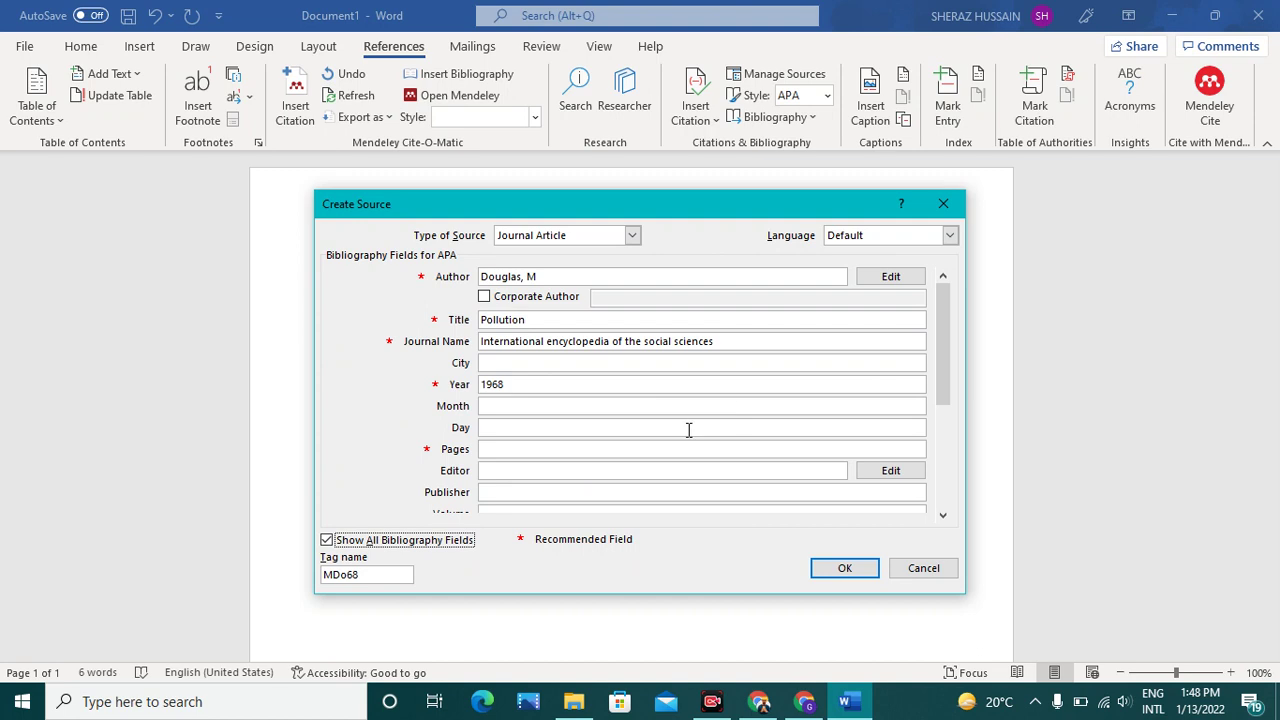
- Paste the Pollution article's link address into URL and save the source, inserting (Douglas, 1968)
drag(948, 374, 940, 505)
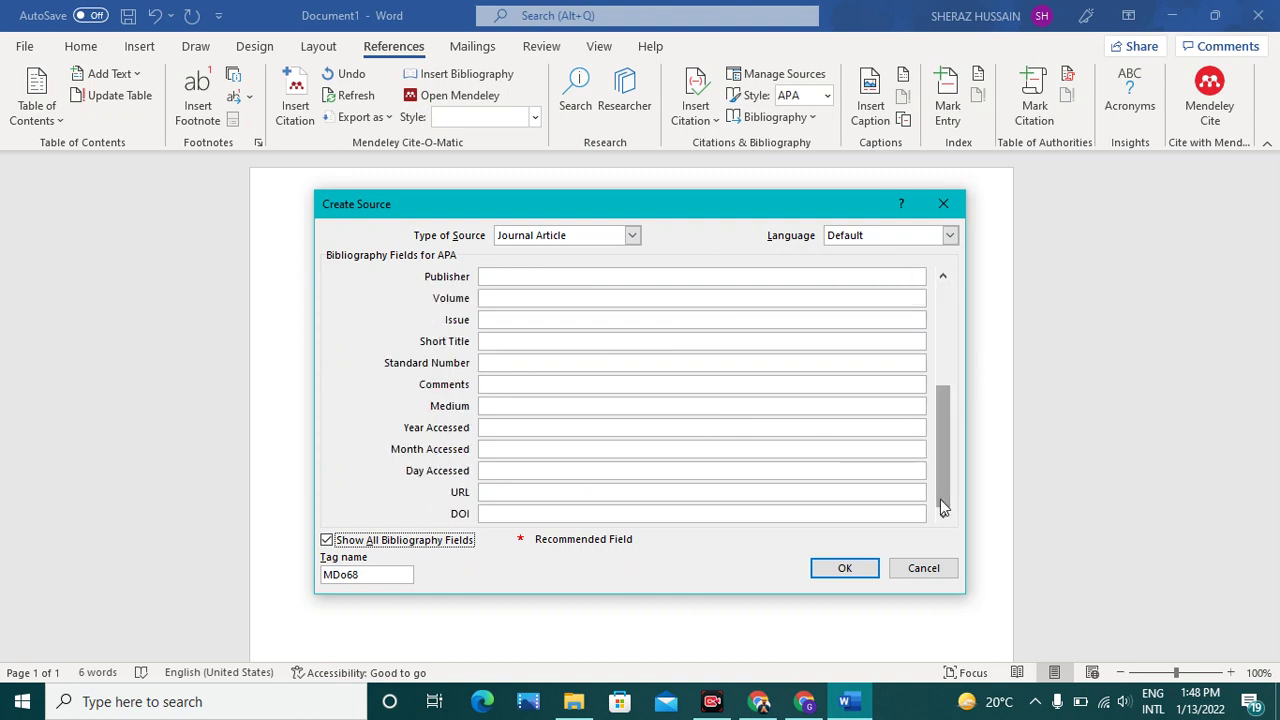
click(534, 493)
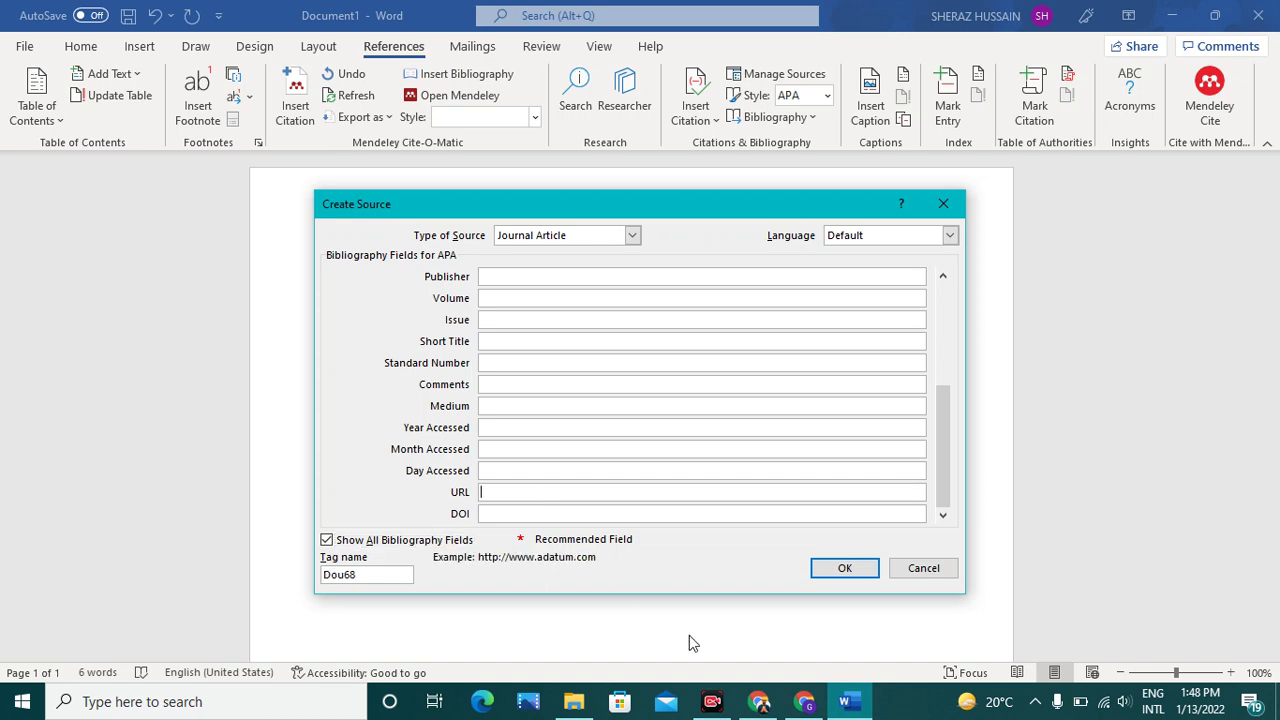
mouse_move(806, 702)
click(760, 700)
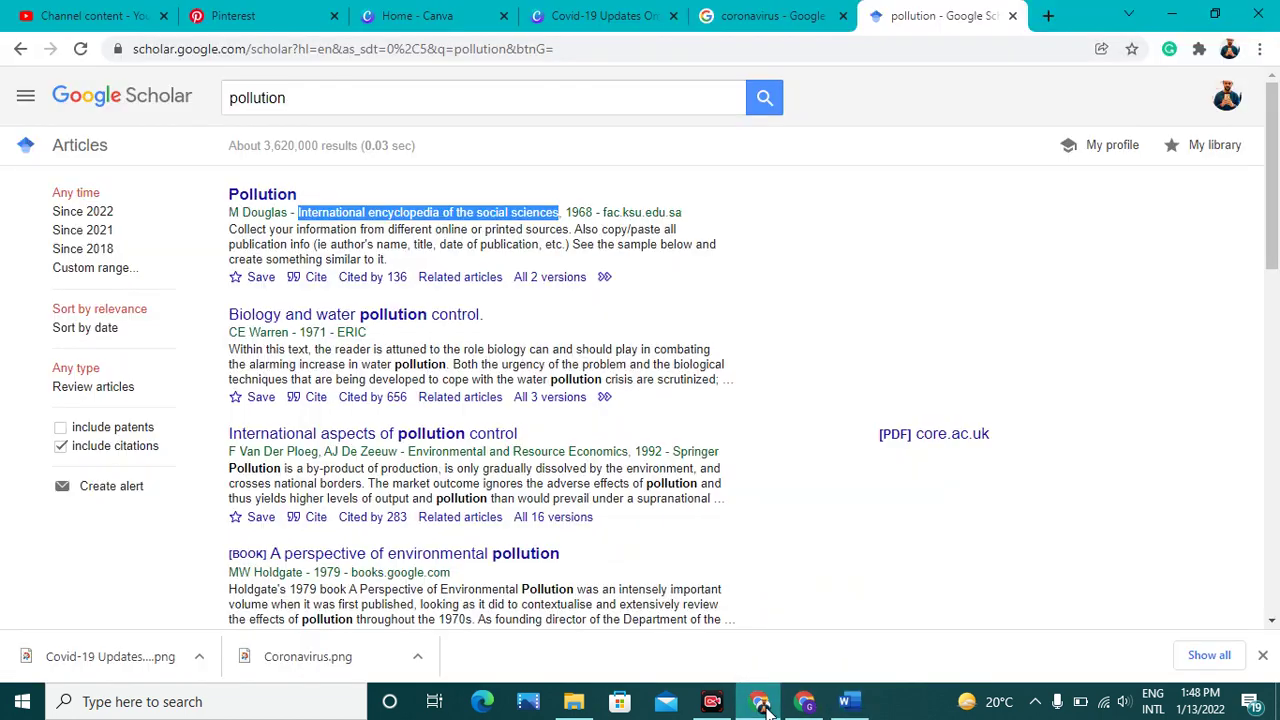
right_click(288, 198)
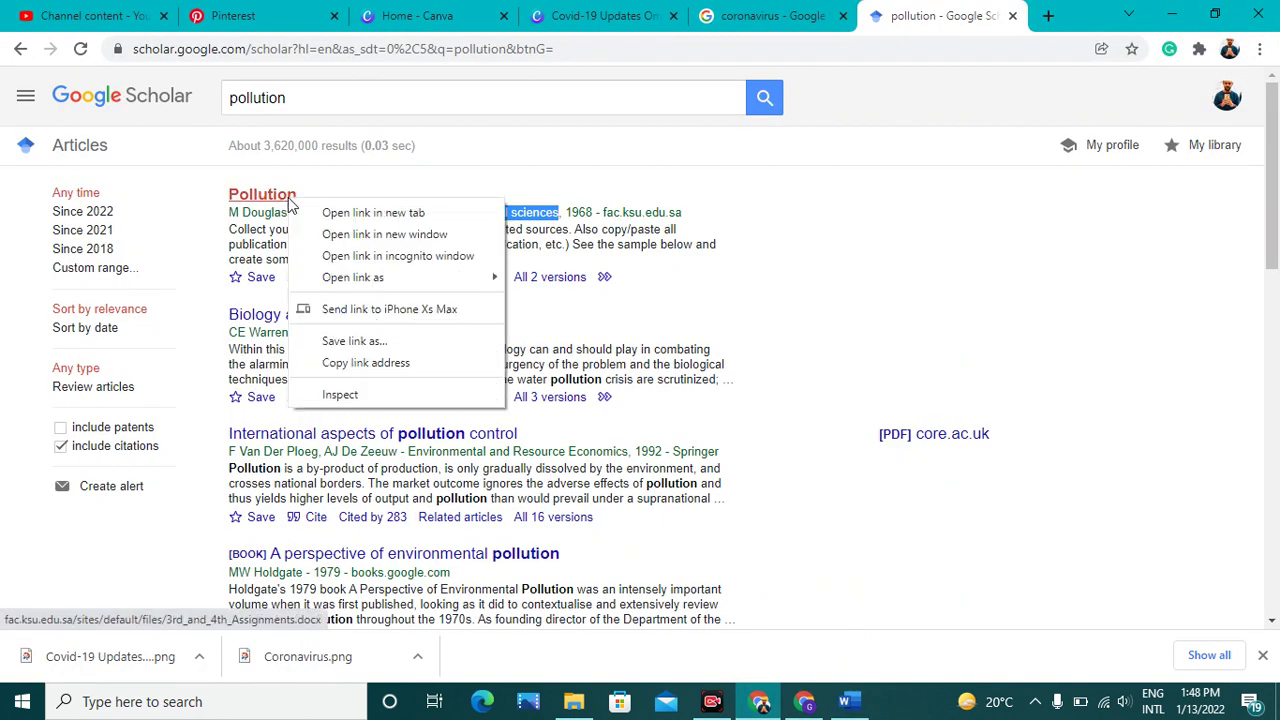
click(393, 362)
click(851, 706)
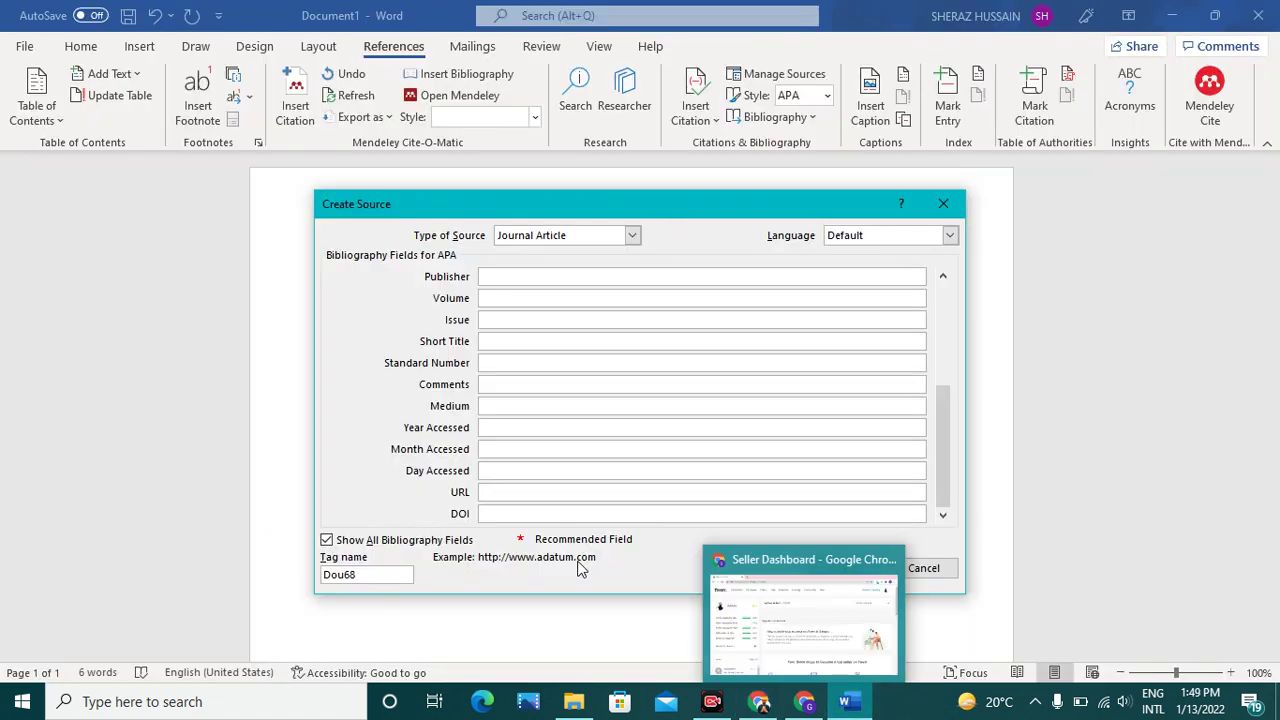
key(ctrl+v)
click(826, 574)
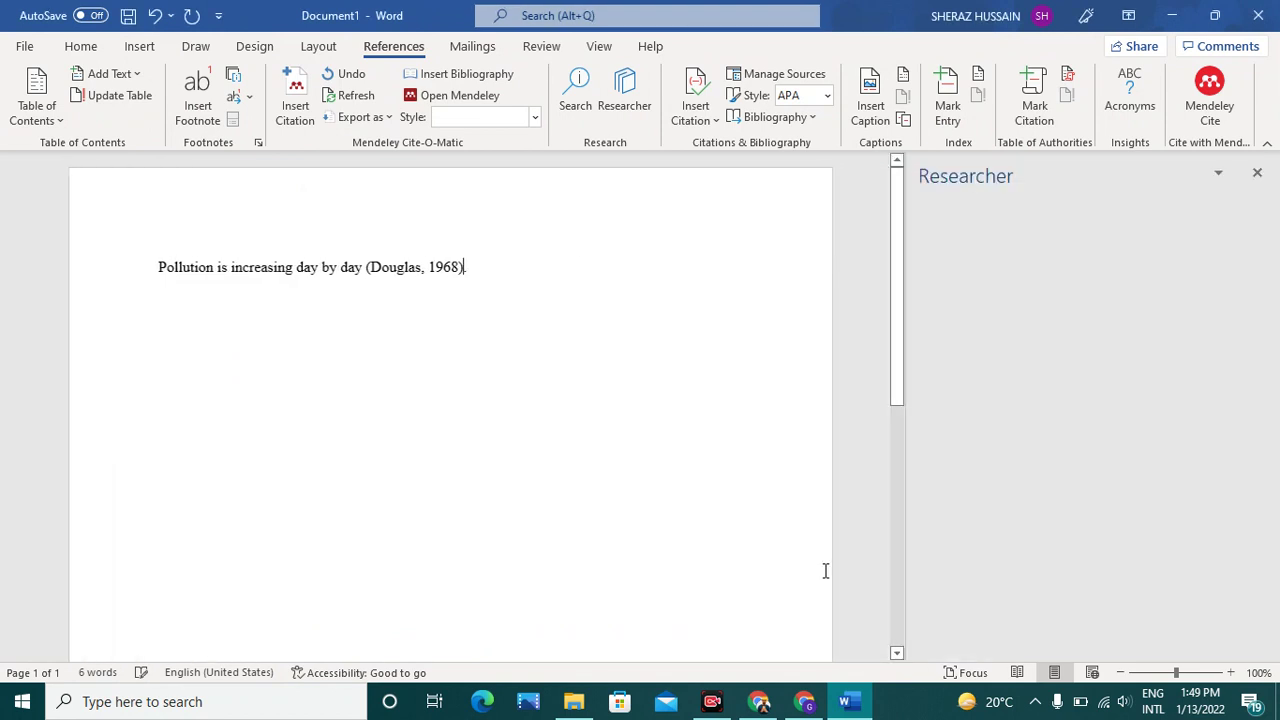
- Close the Researcher pane, drop a duplicate citation, and add a blank line below the sentence
click(1257, 173)
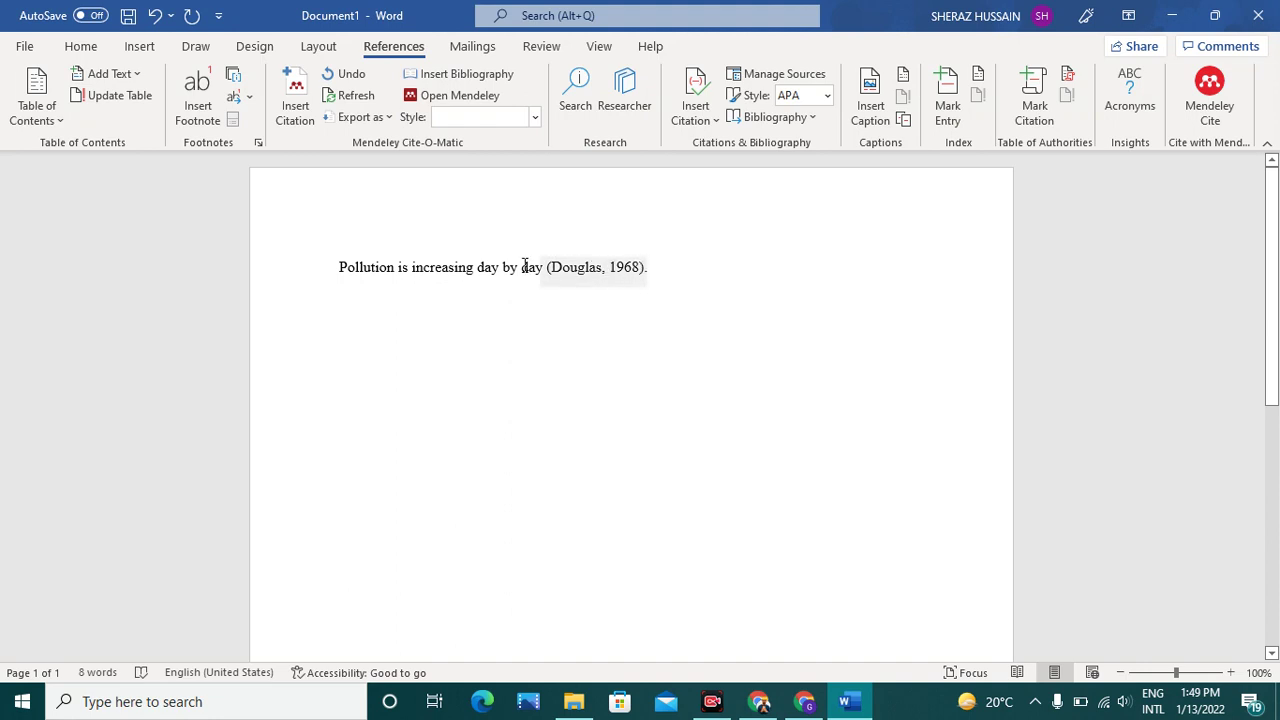
click(652, 270)
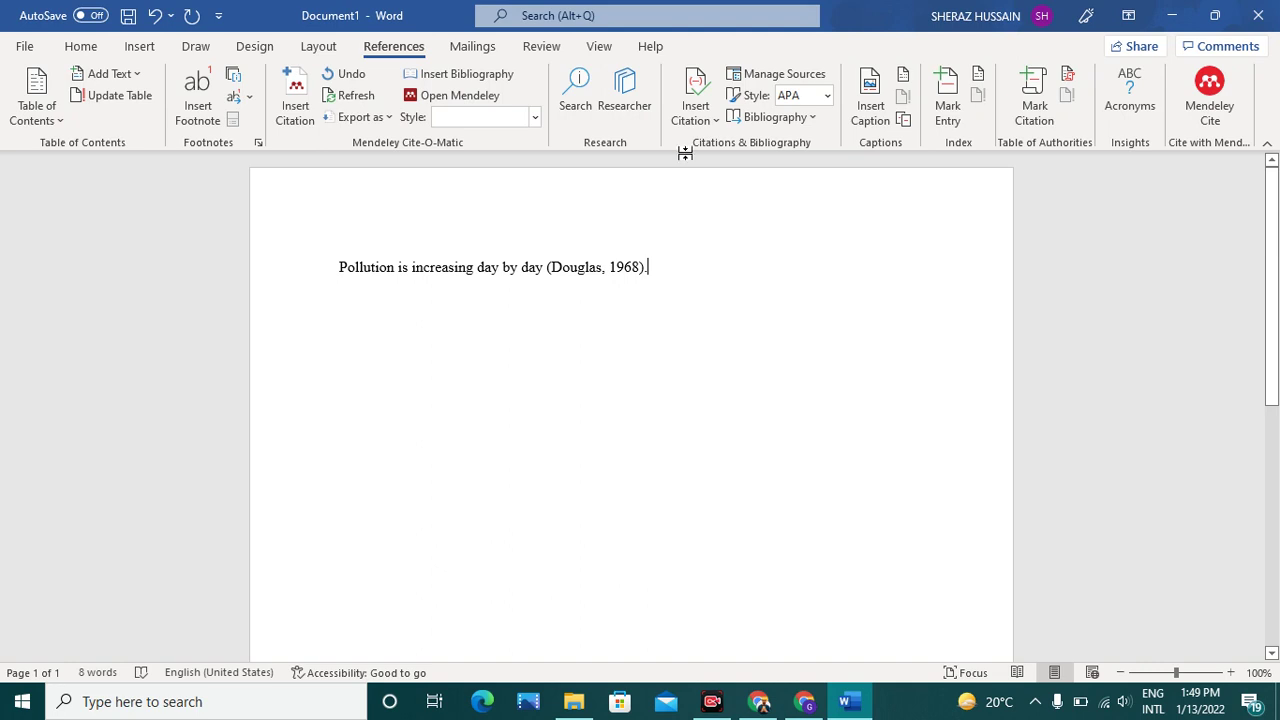
click(690, 116)
click(701, 172)
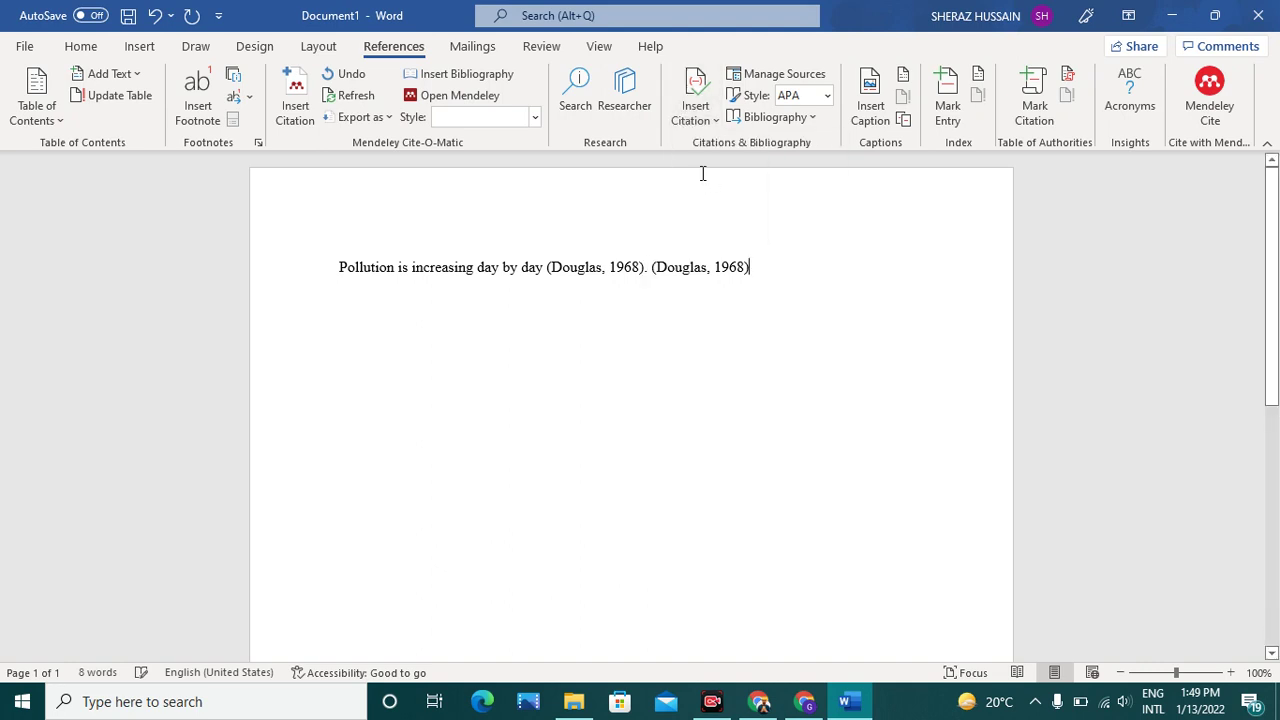
key(BackSpace)
key(BackSpace)
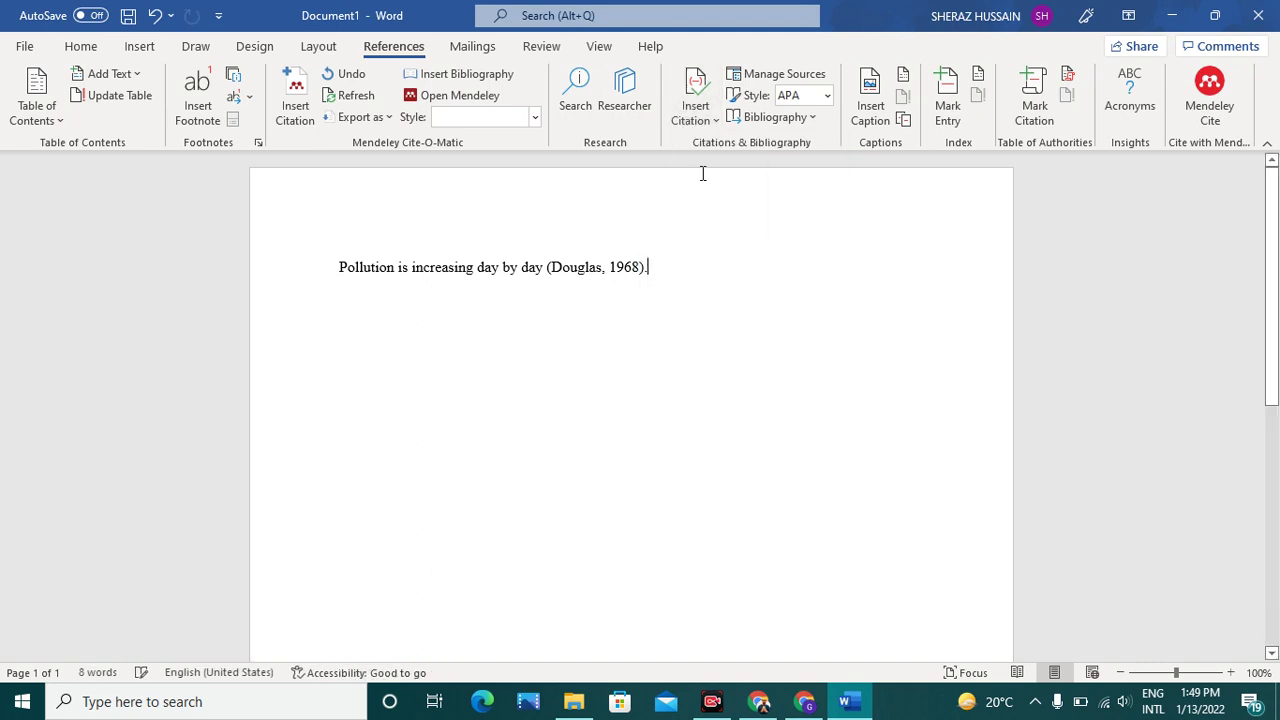
key(Return)
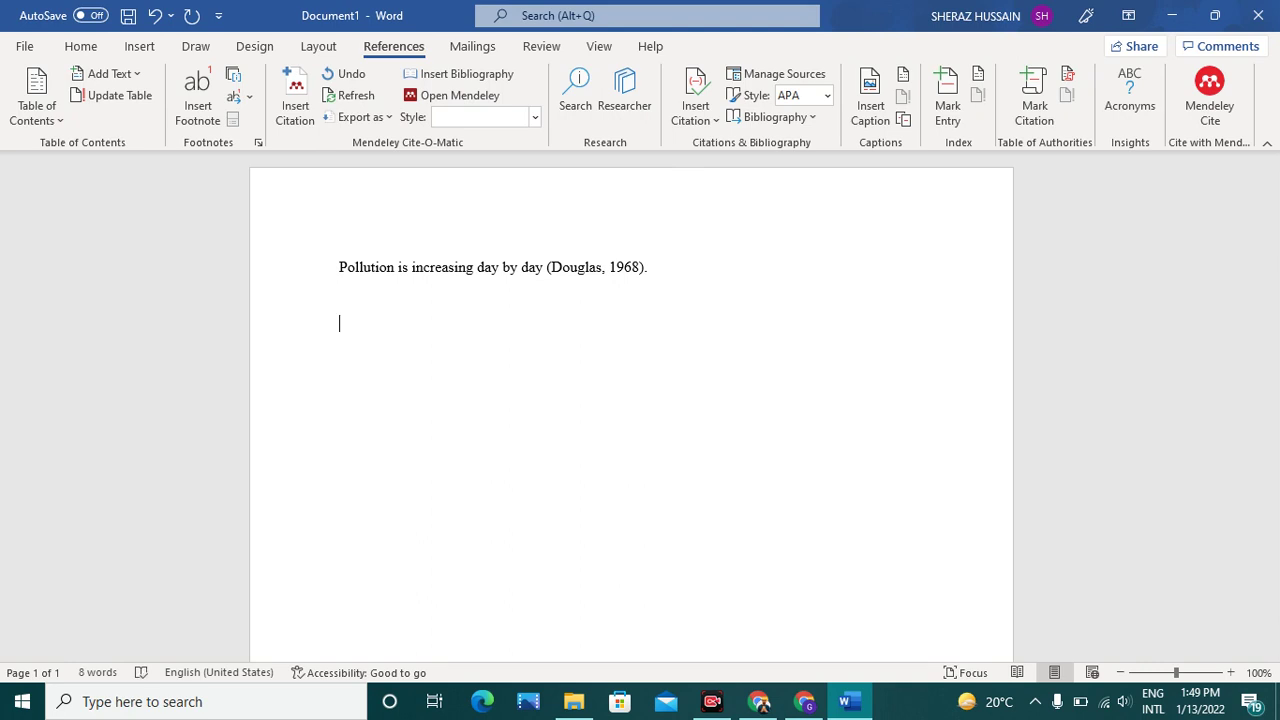
click(781, 120)
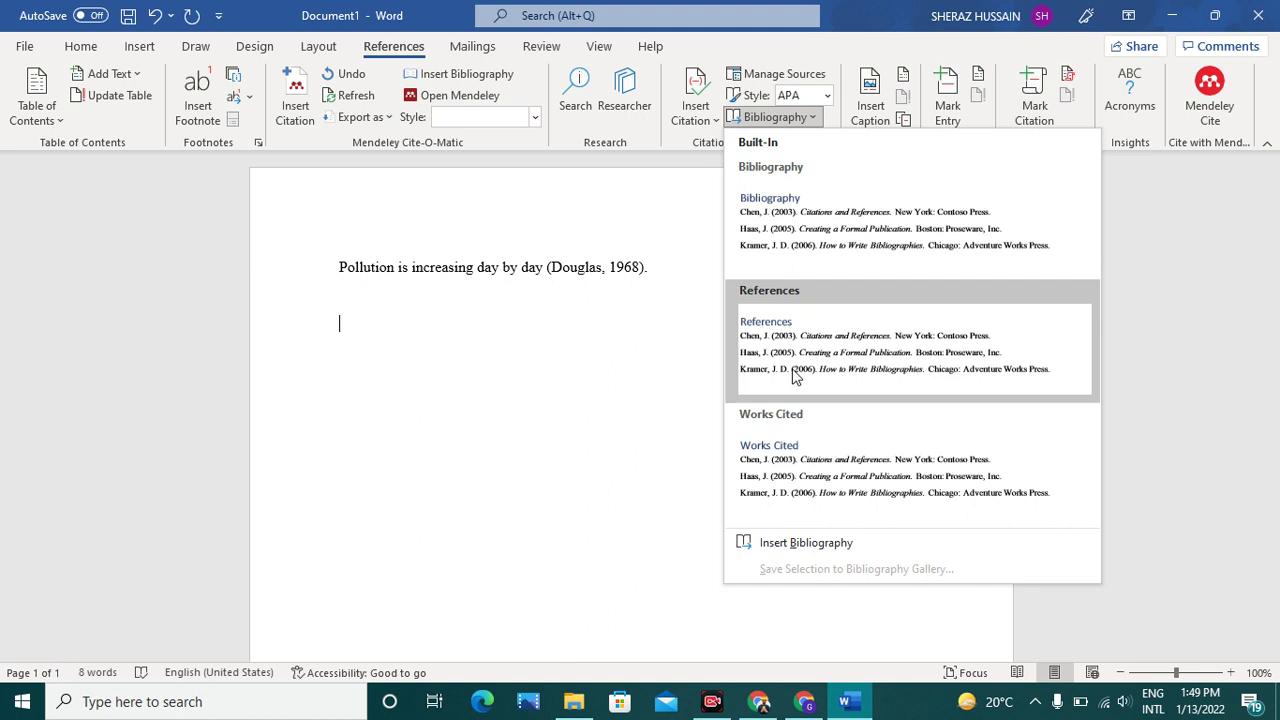
- Insert the built-in Works Cited list showing the Douglas, M. (1968) Pollution entry
click(773, 446)
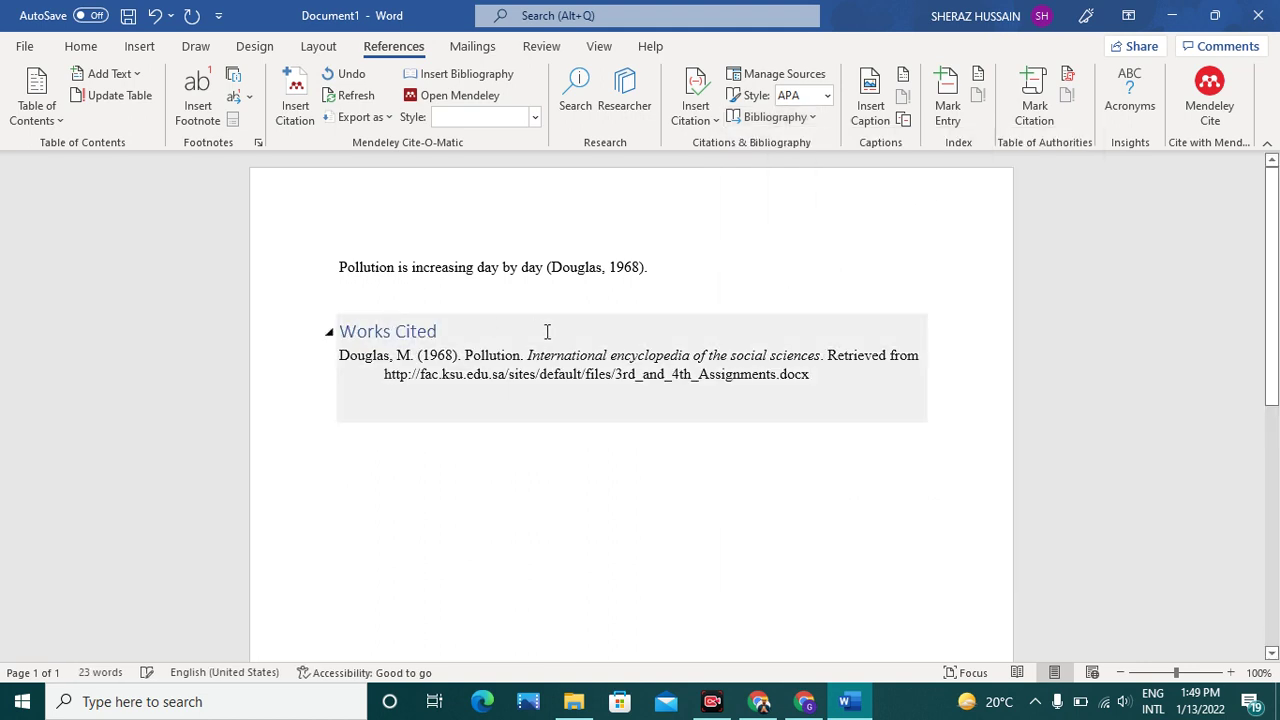